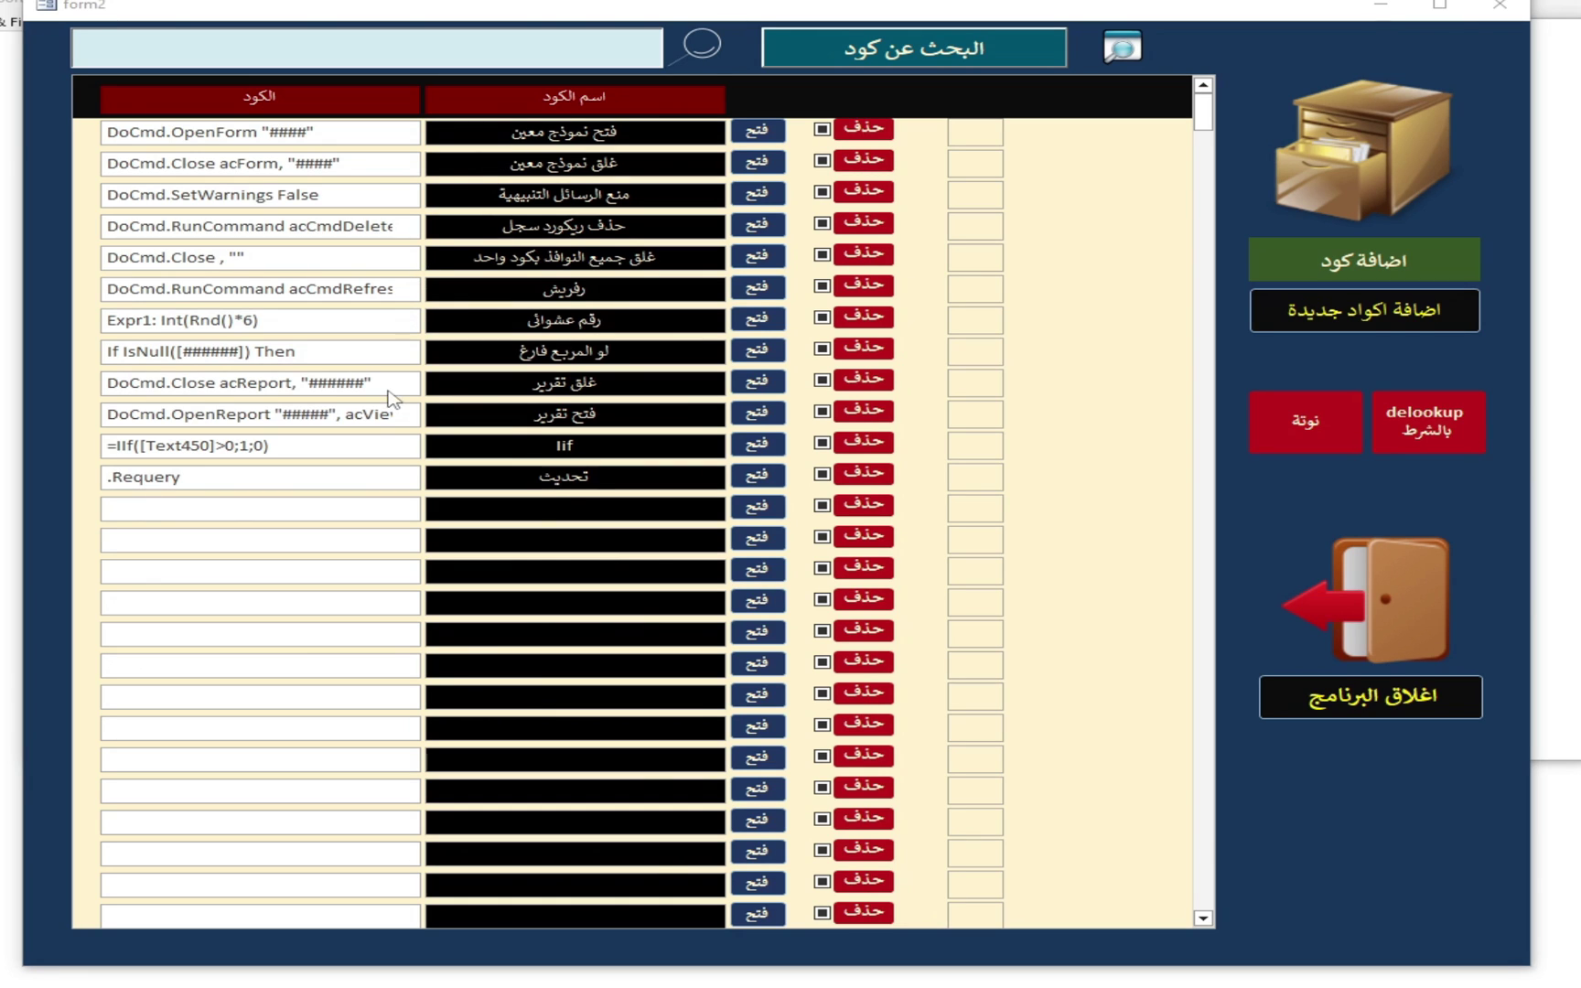
# Close form2 to bring back startup form10 with its دخول and خروج buttons
pyautogui.click(1373, 322)
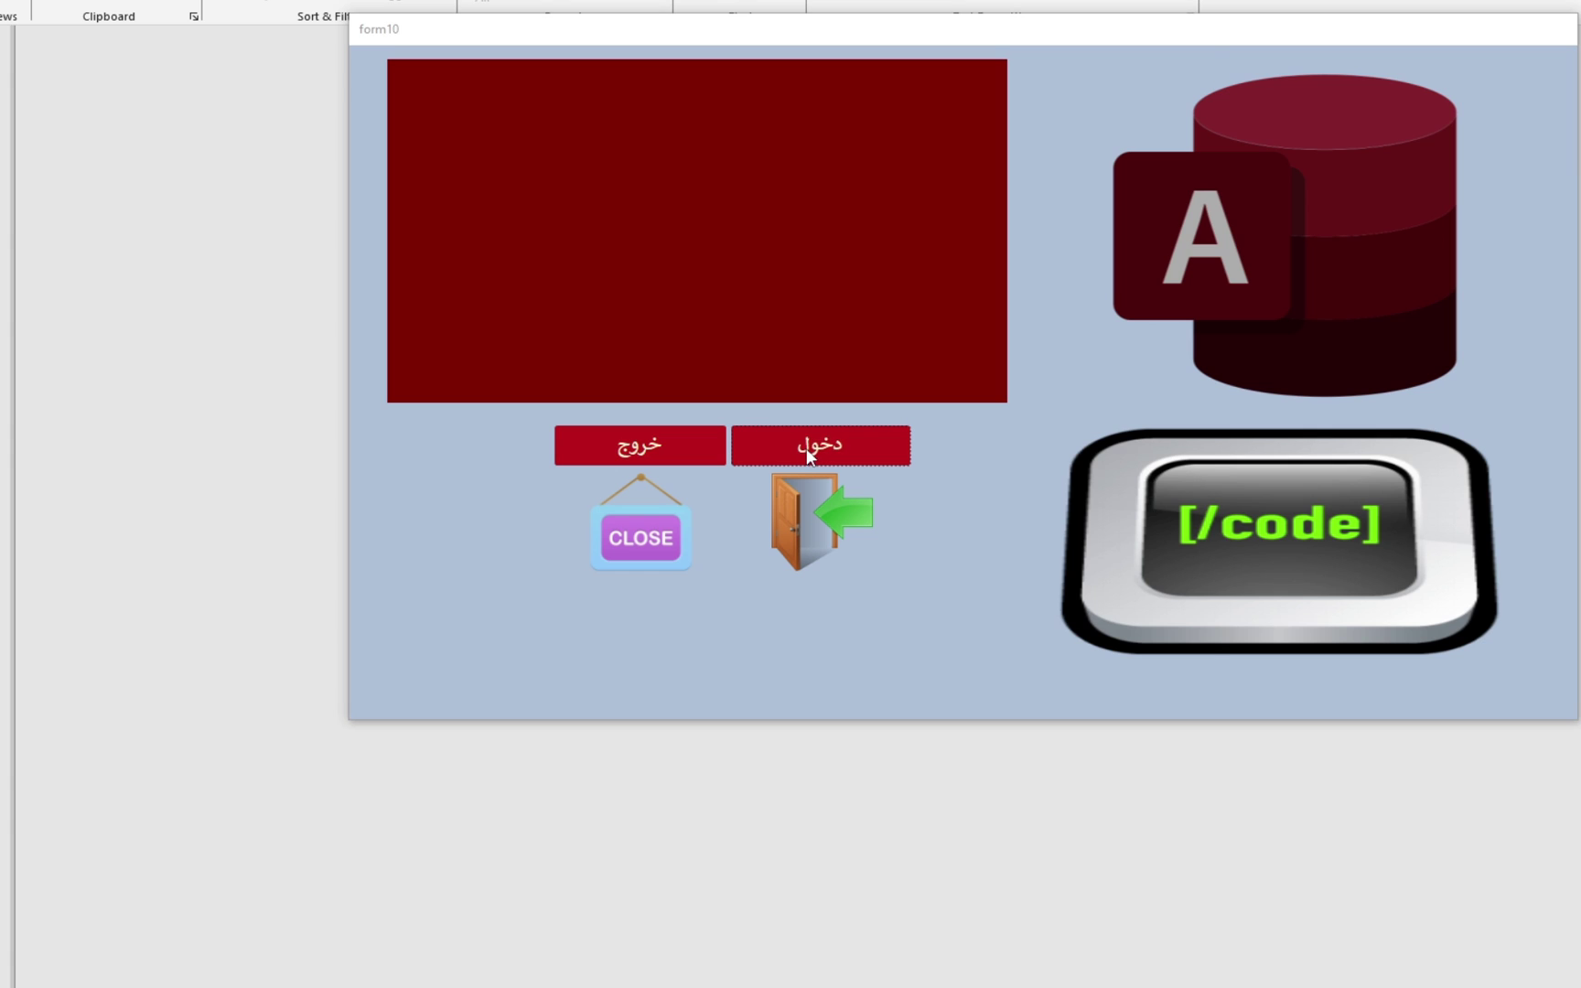
# Use the دخول button on form10 to open form2, the code library
pyautogui.click(621, 599)
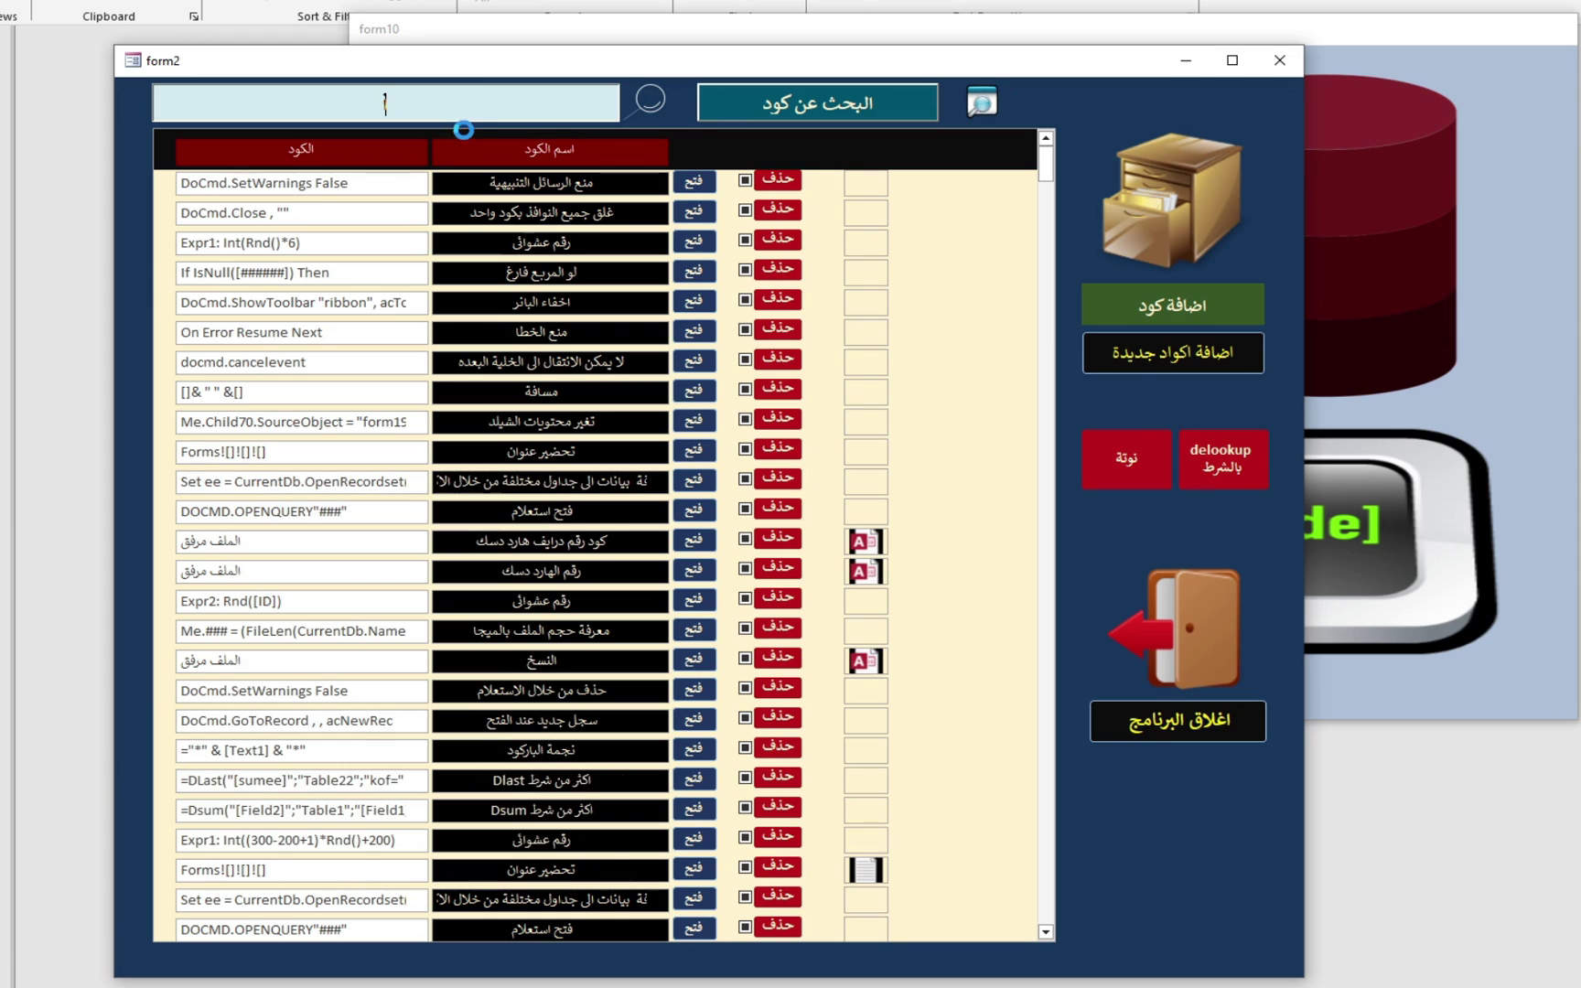
# Search the code library for 'اخفاء', narrowing the list to four entries
pyautogui.write('خ')
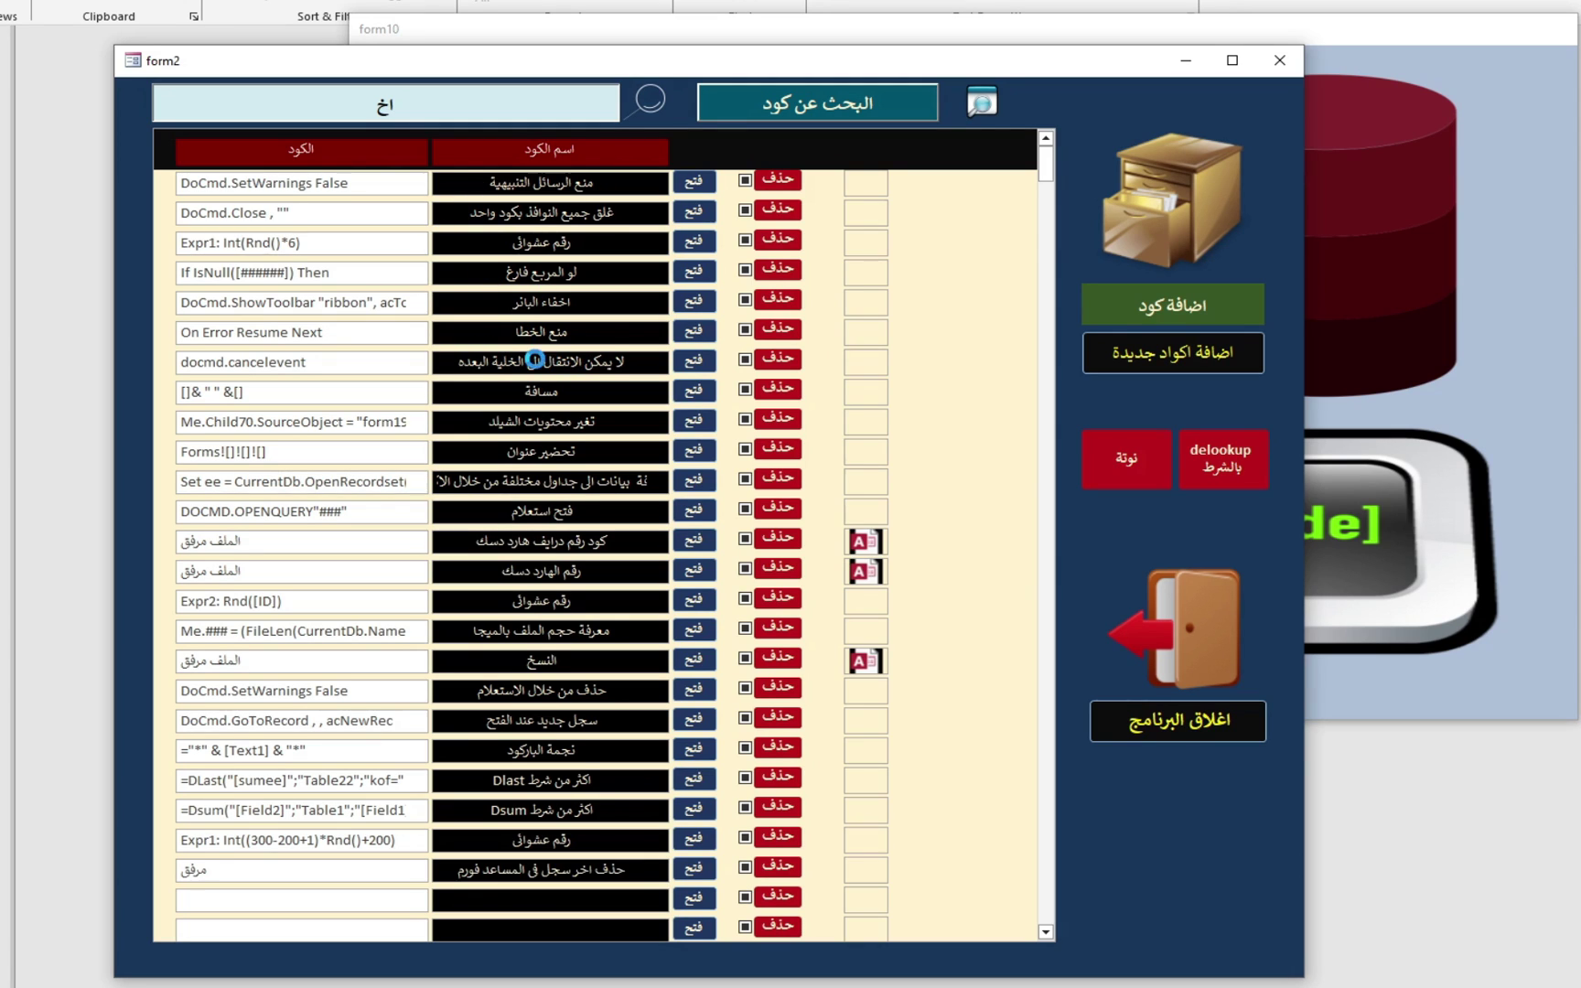
pyautogui.write('فا')
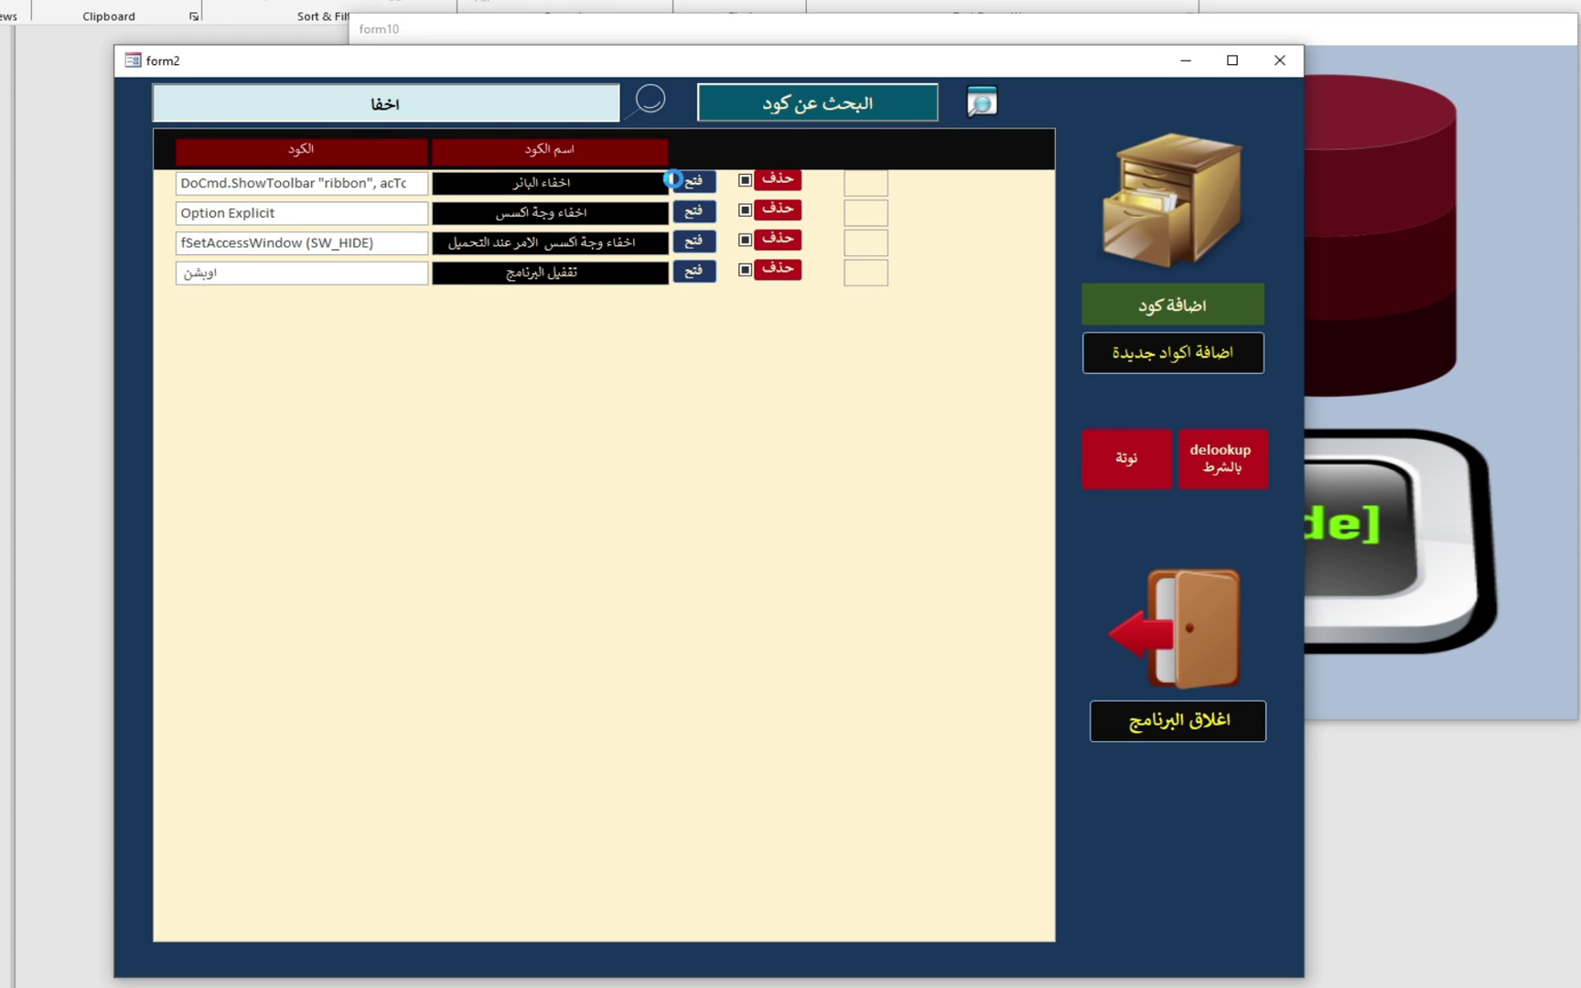
pyautogui.write('ء')
# Copy the first row's DoCmd.ShowToolbar "ribbon", acToolbarNo code from its popup, then close it
pyautogui.click(696, 184)
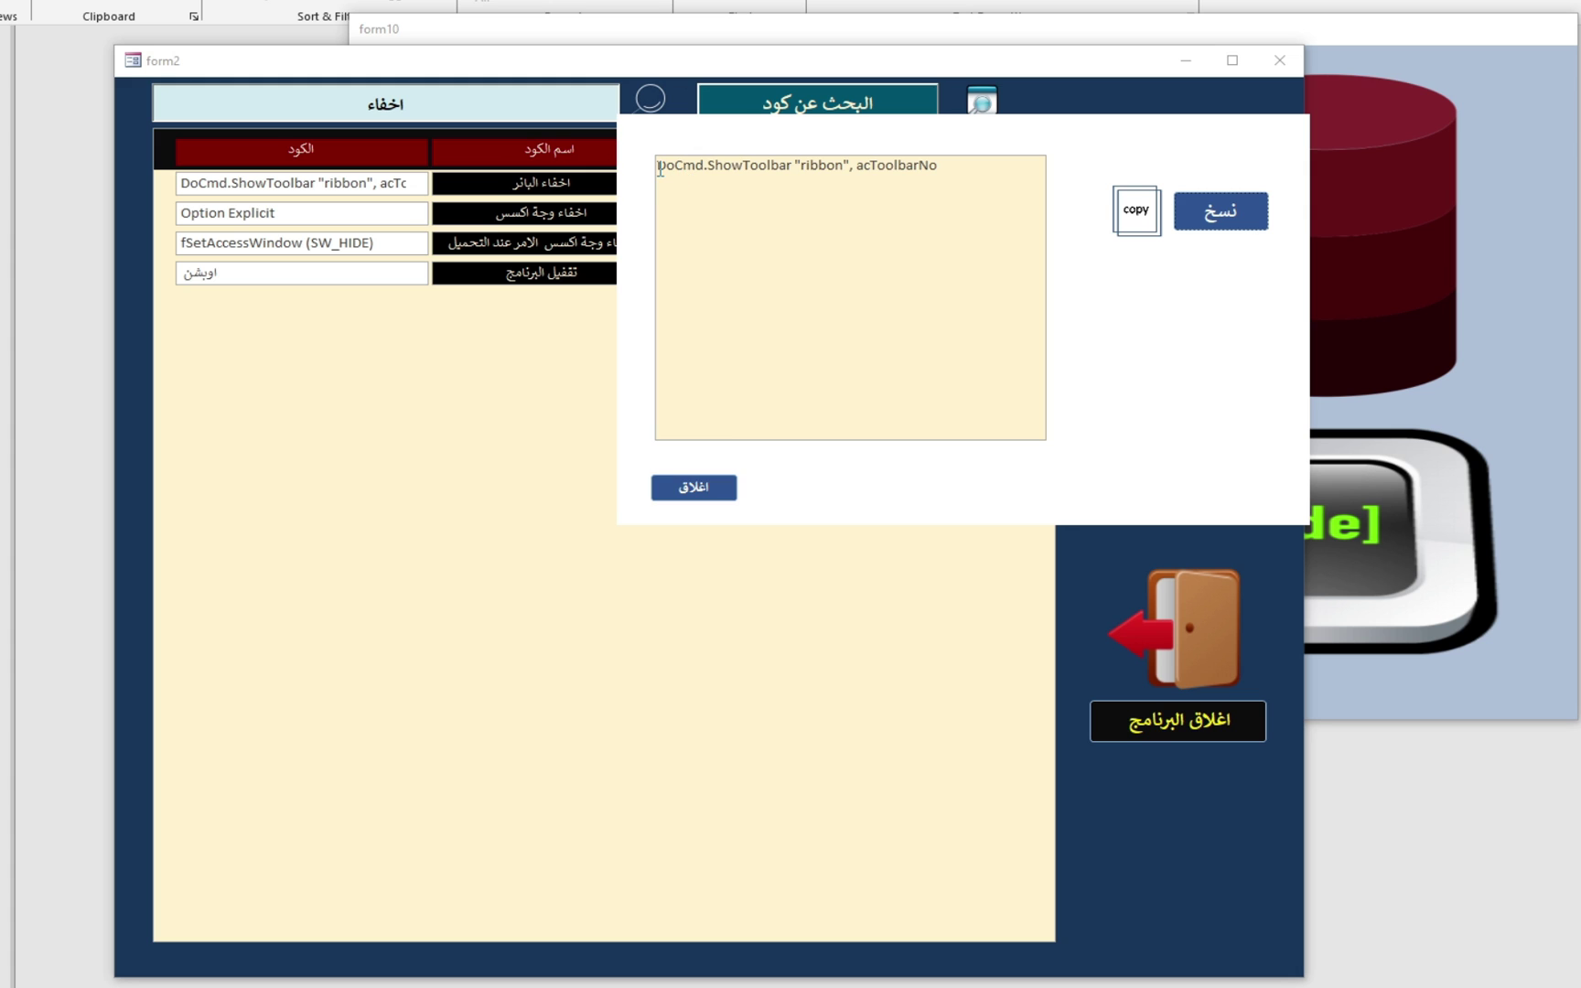
pyautogui.hotkey('ctrl', 'a')
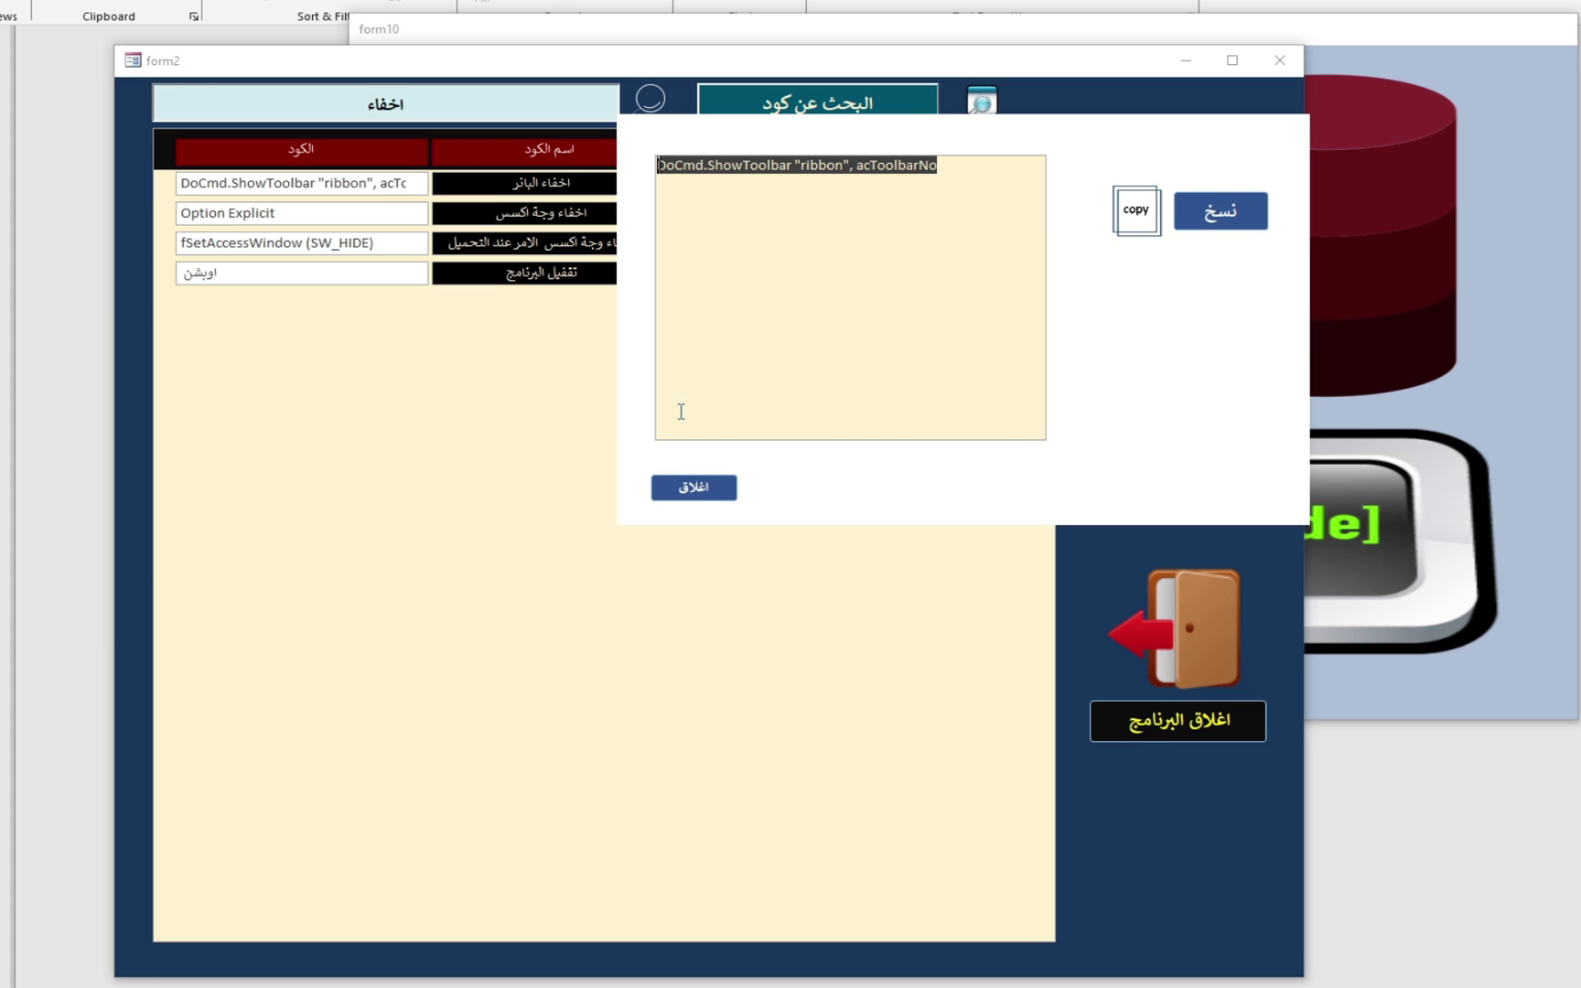
pyautogui.click(699, 495)
pyautogui.click(699, 492)
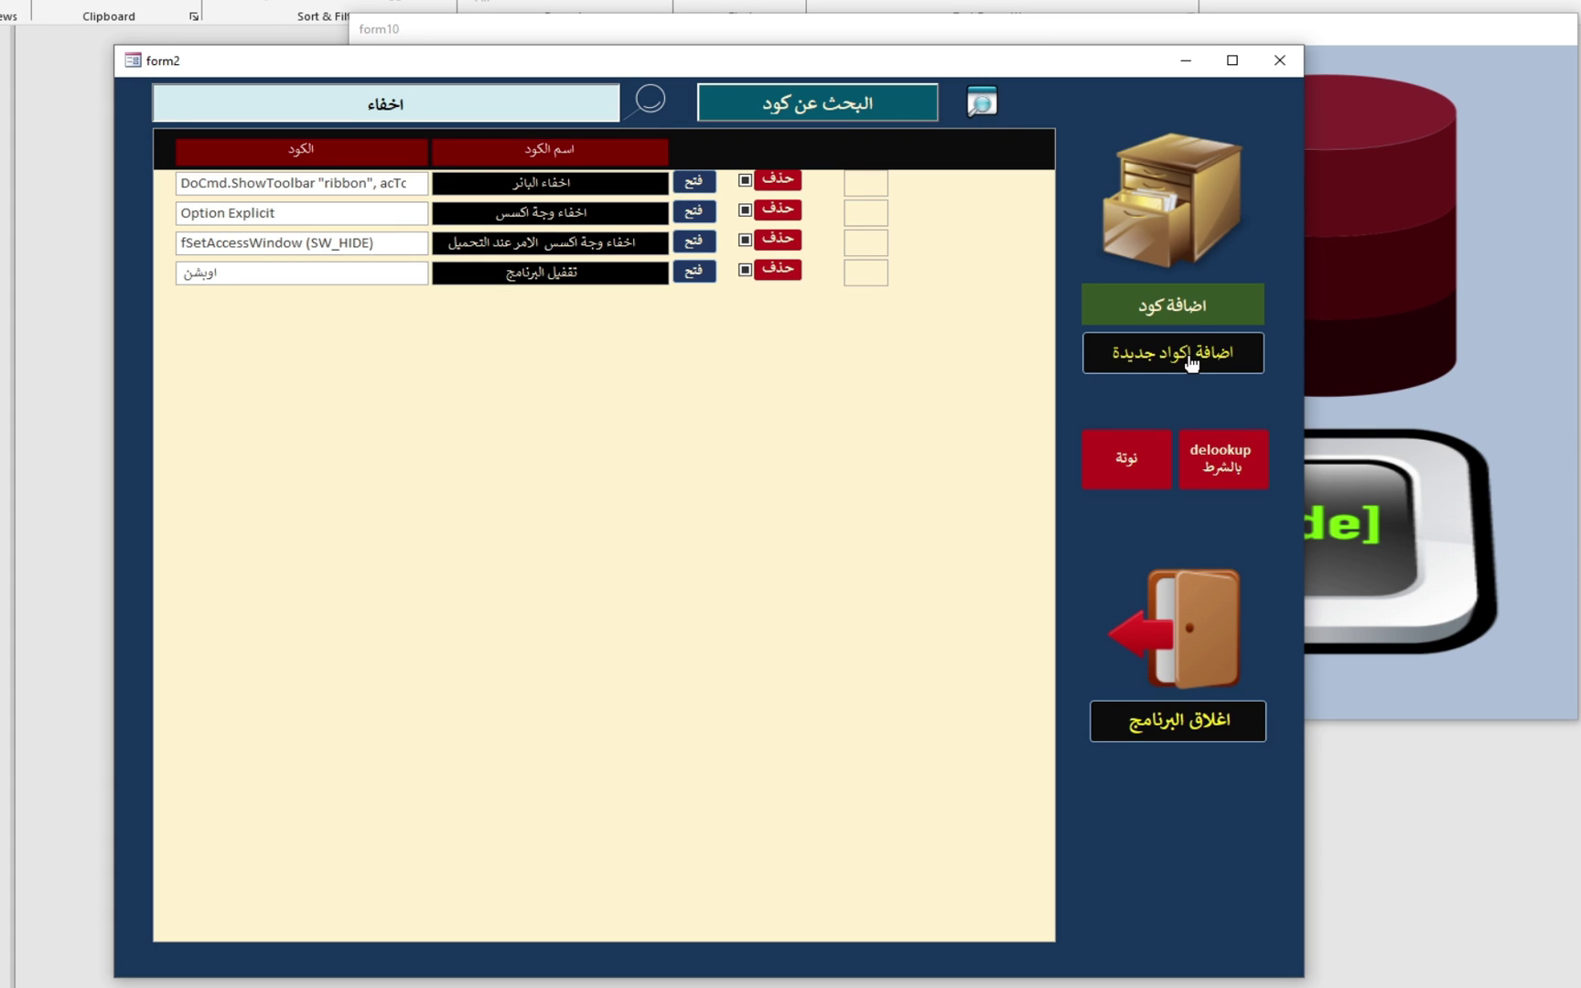
# Save a new code 'السجل الاول' containing docmd.gotorecord,,acfirst, then close the add-code form
pyautogui.click(1191, 359)
pyautogui.write('docmd.gotorecord,,acfirst')
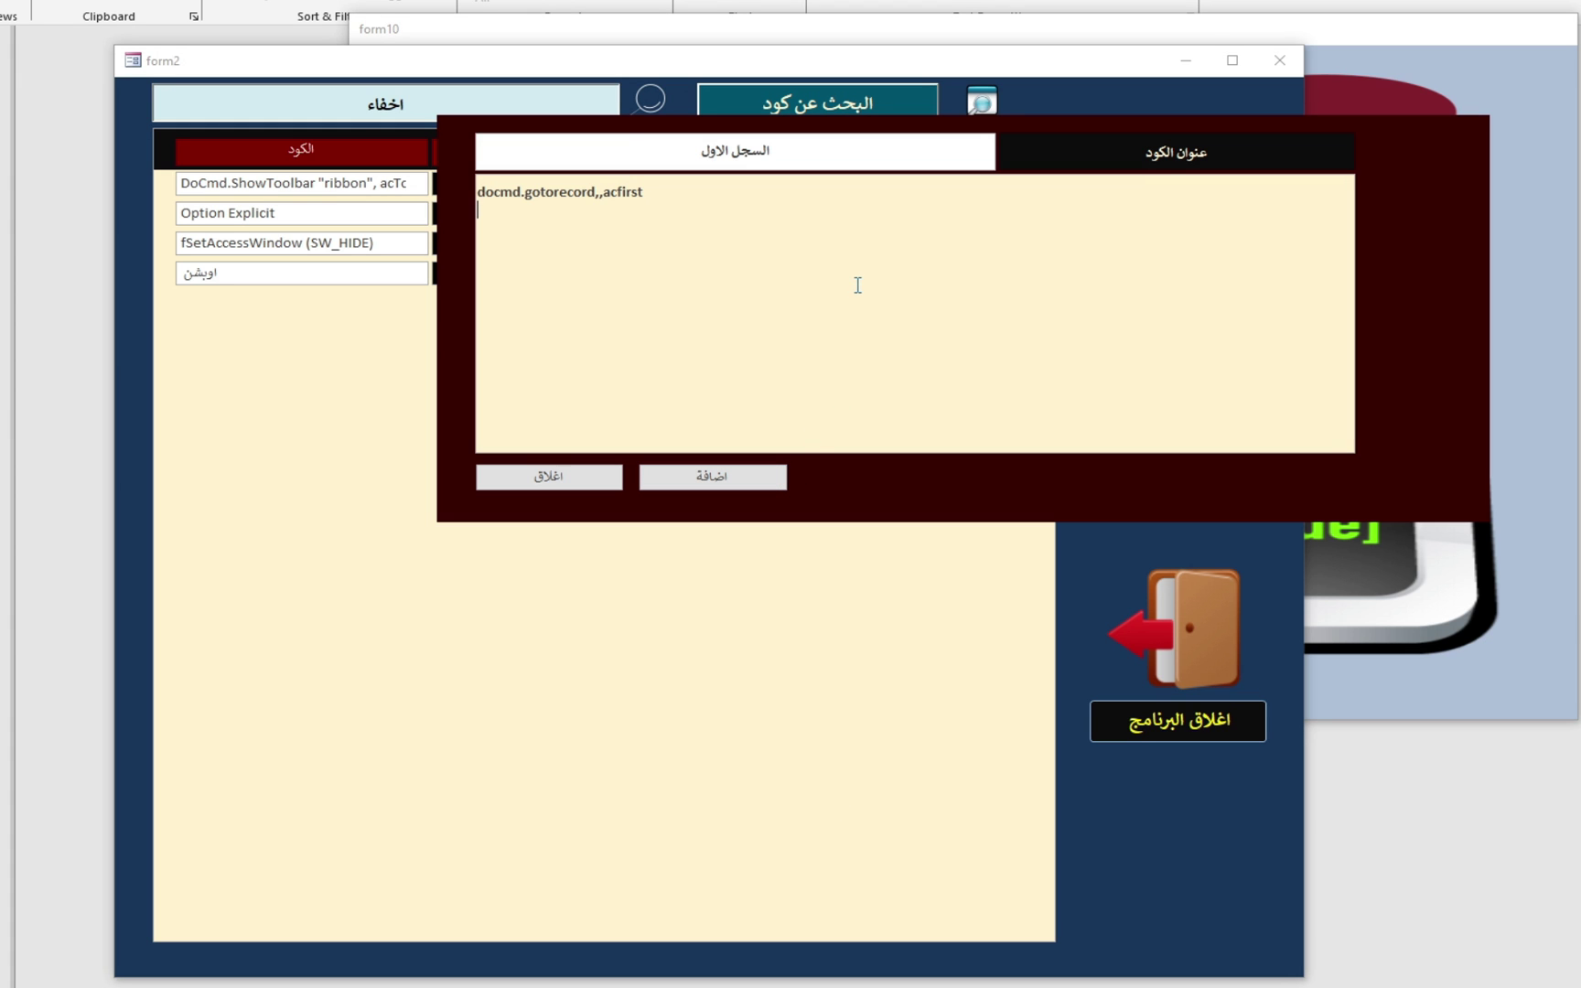
pyautogui.click(712, 478)
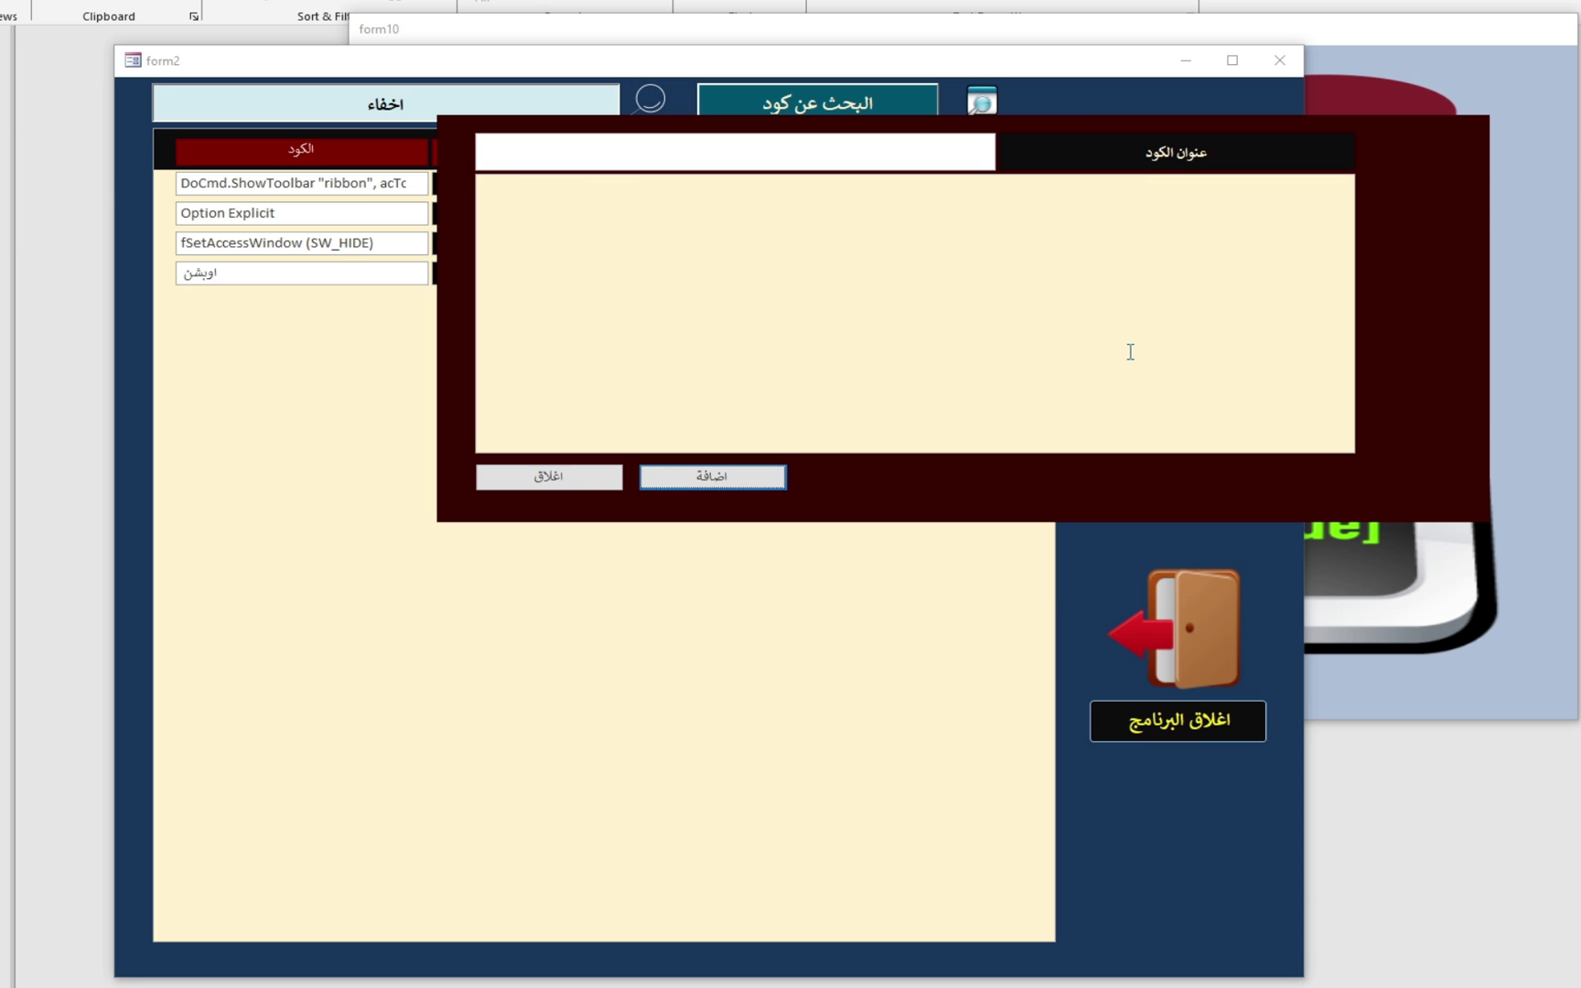
pyautogui.click(578, 481)
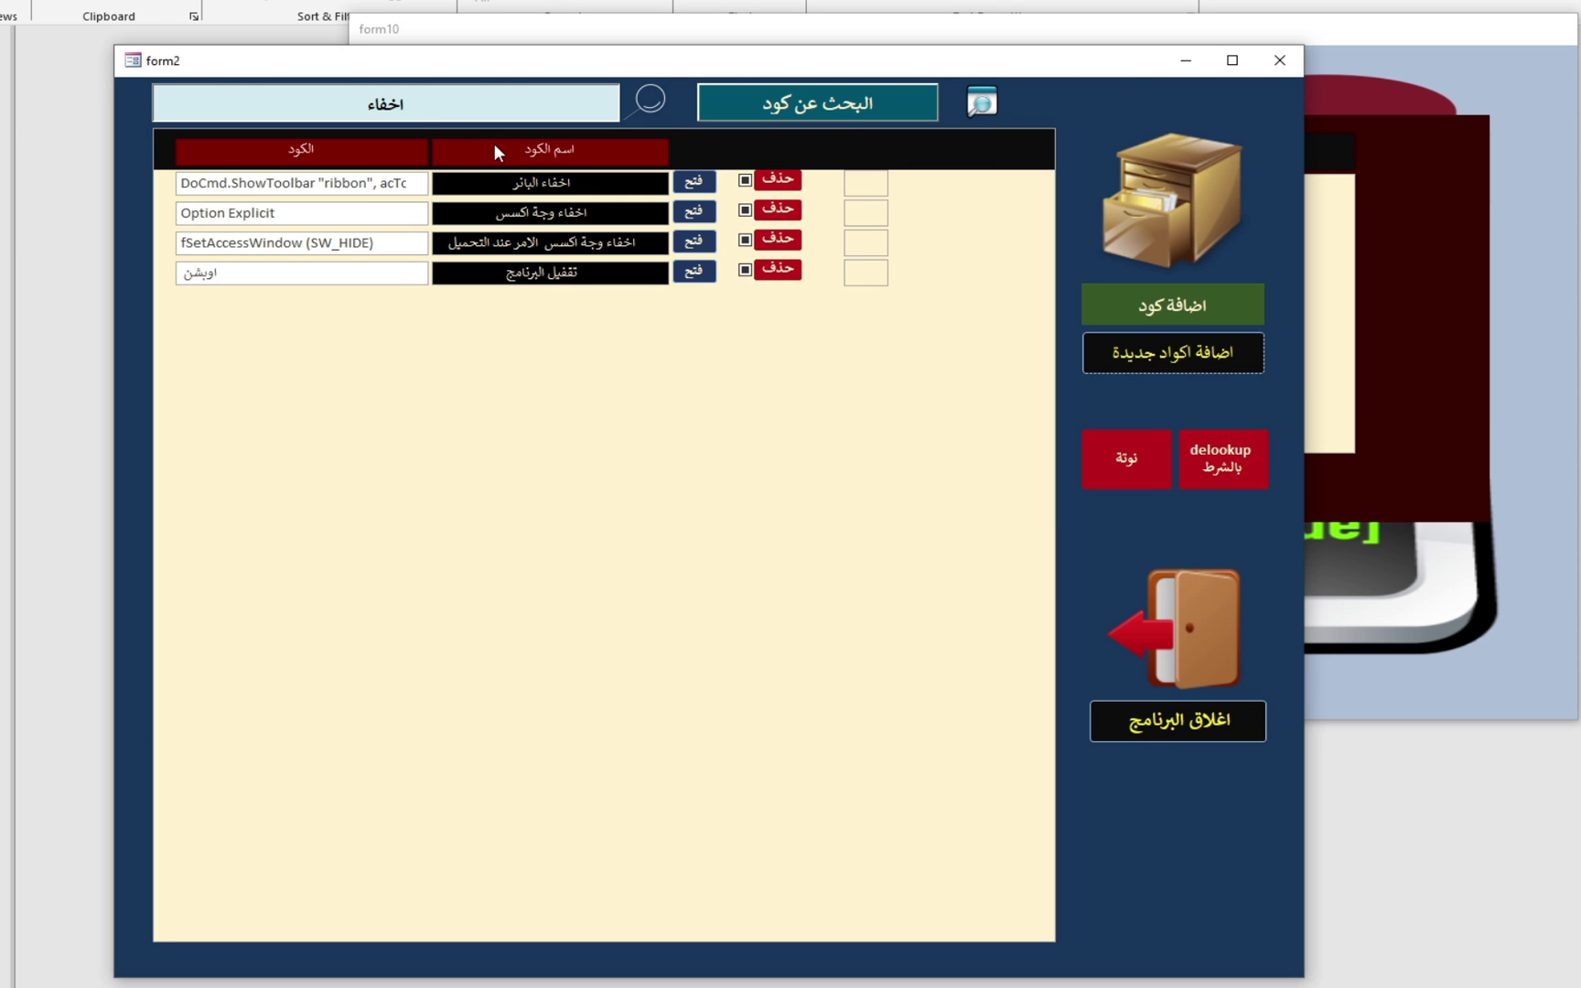
# Clear the search term and scroll the full code list down to entries like if and .height
pyautogui.doubleClick(337, 104)
pyautogui.press('BackSpace')
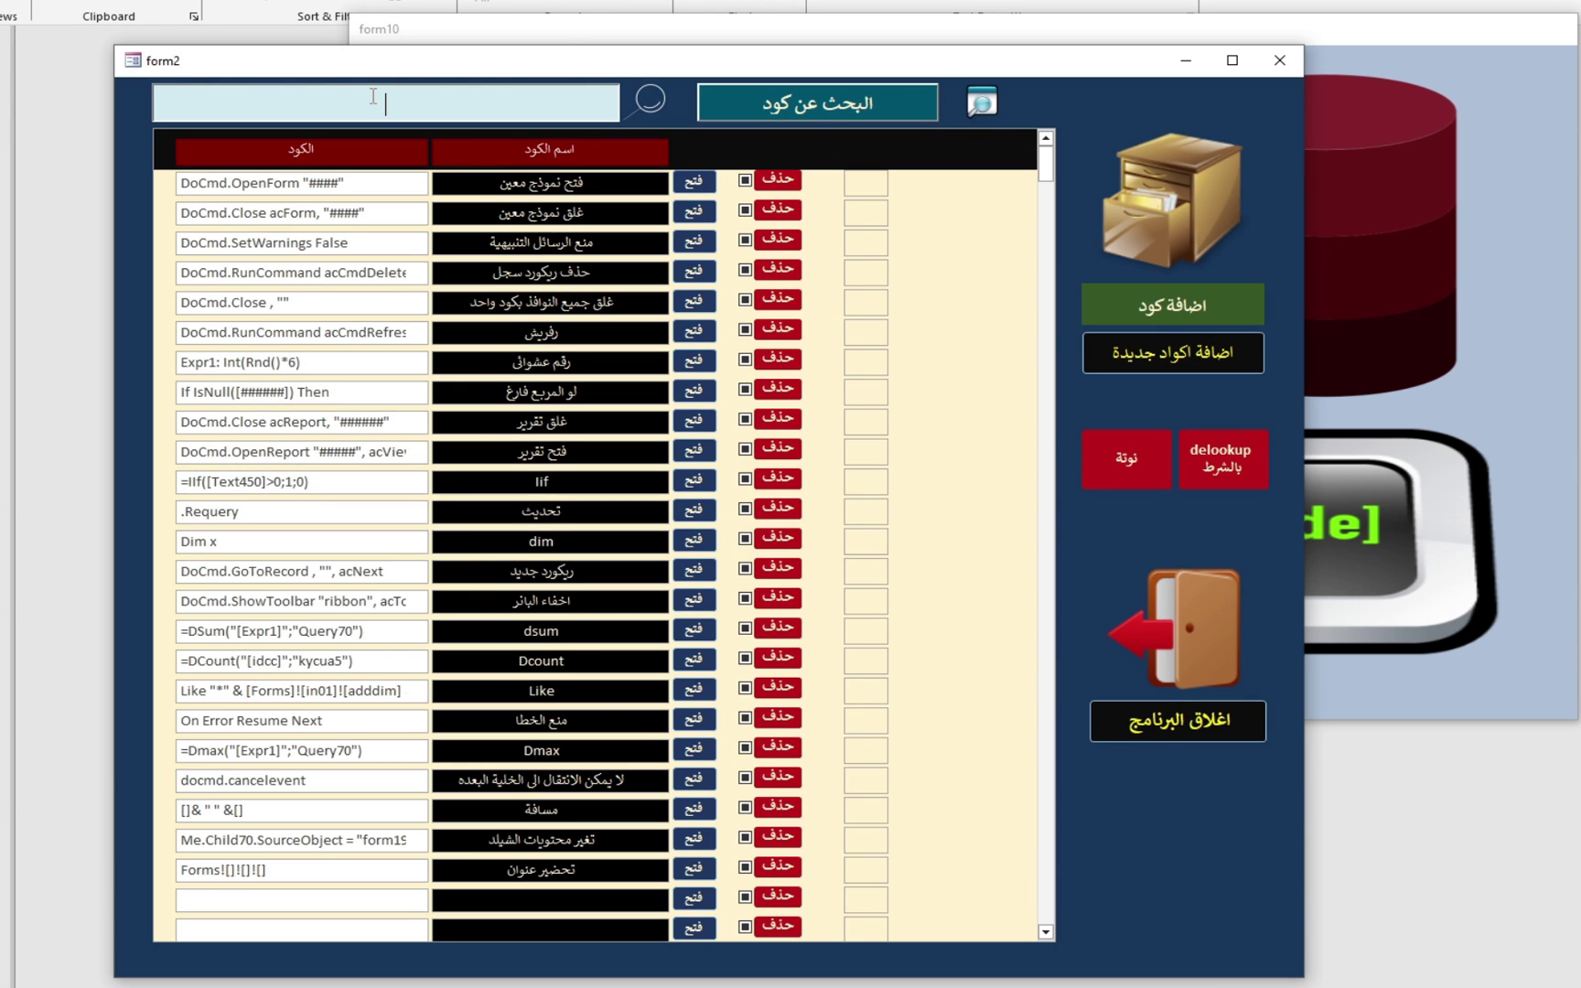
pyautogui.scroll(-1, 430, 474)
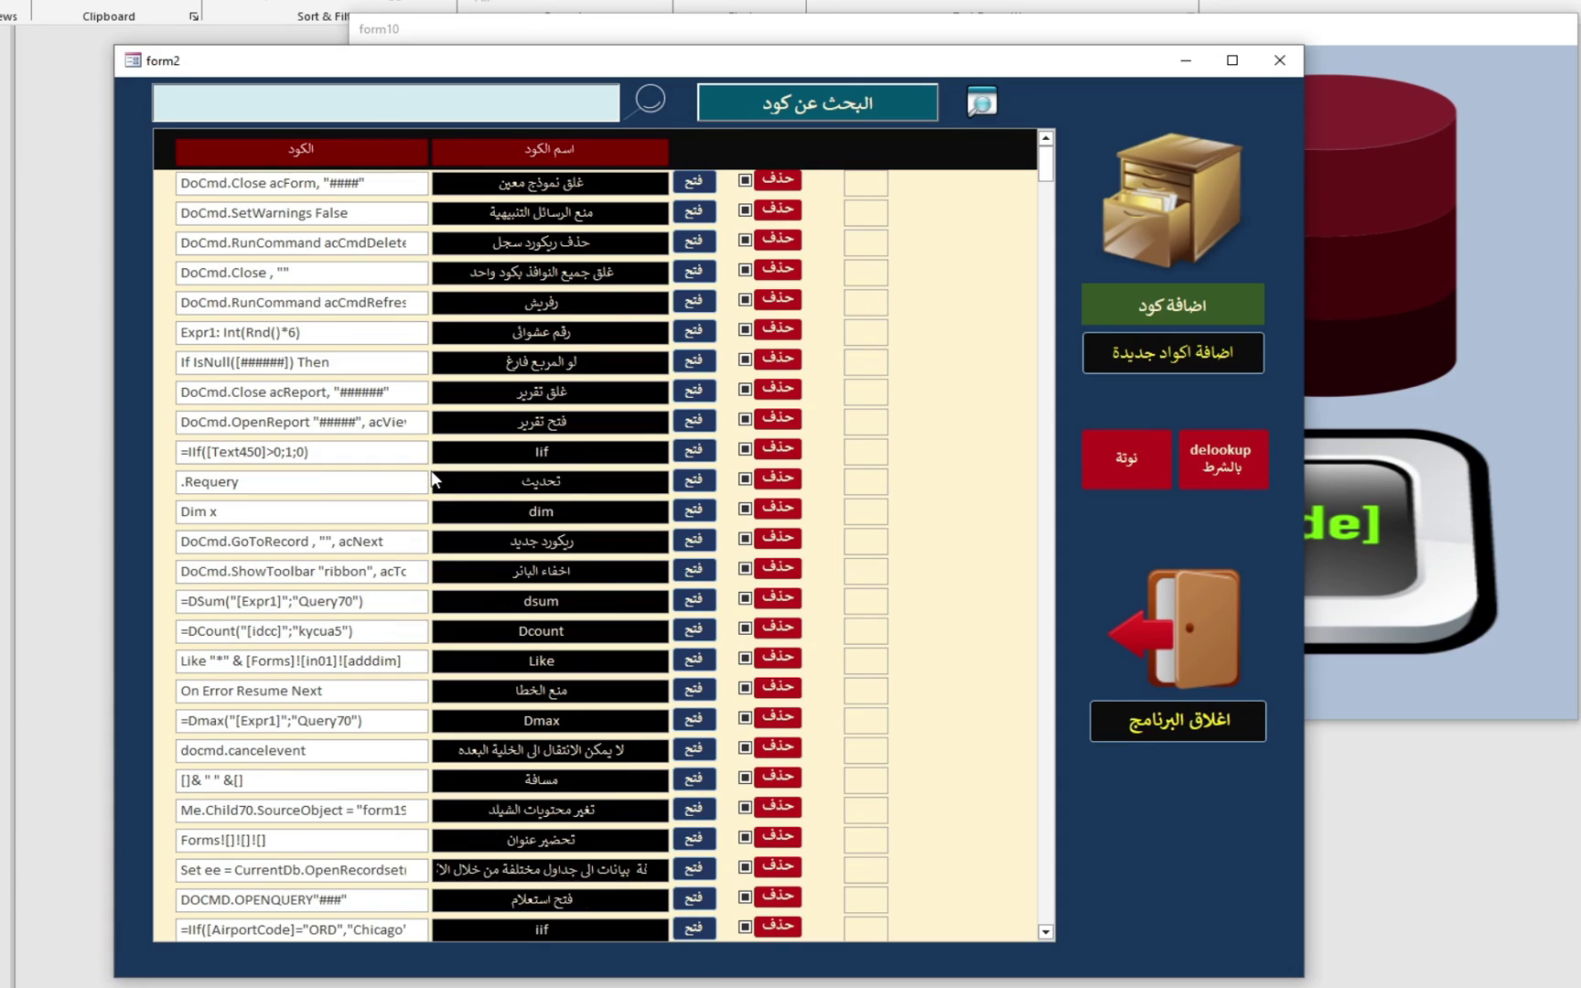
pyautogui.scroll(-3, 432, 478)
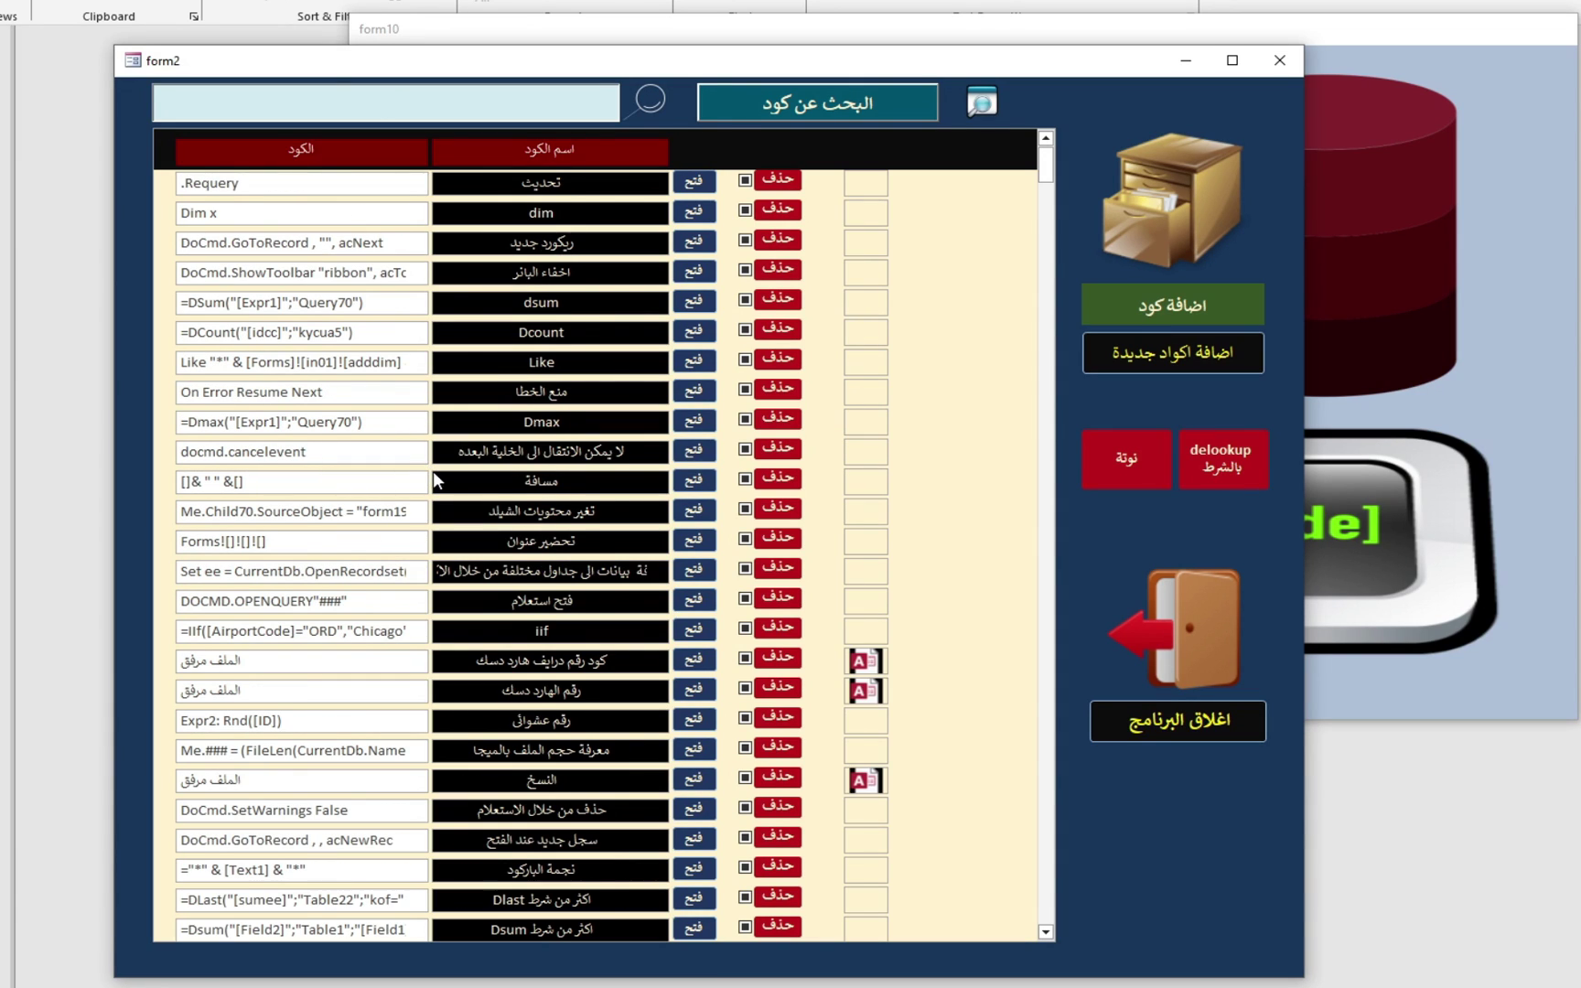
pyautogui.click(1046, 933)
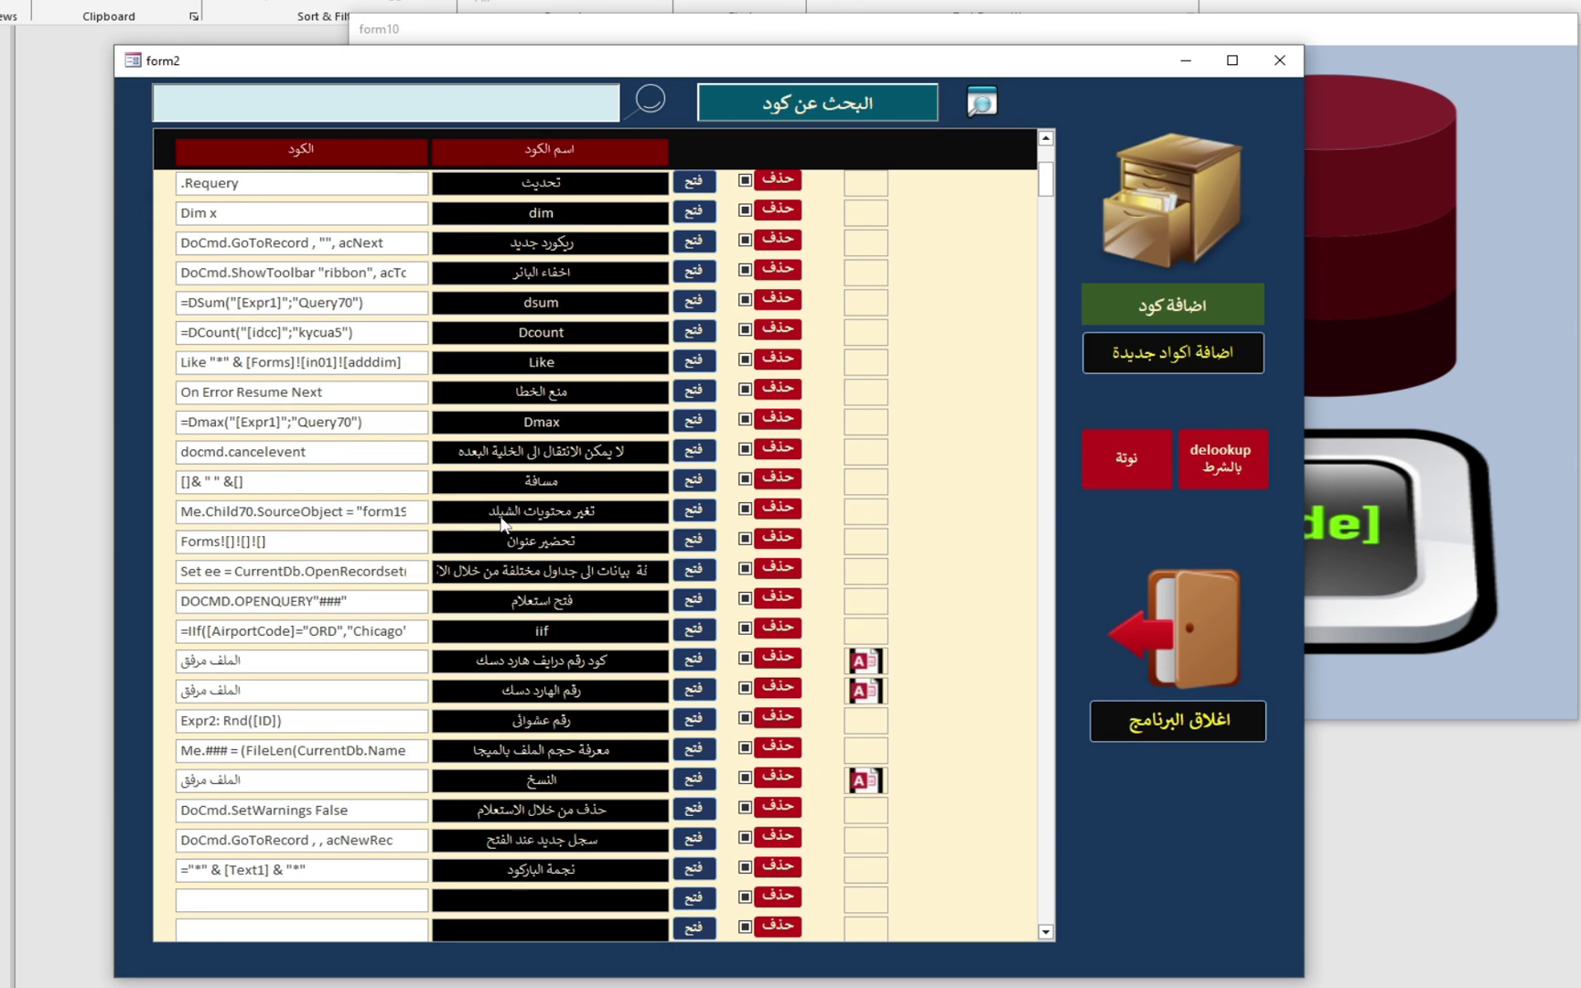
pyautogui.scroll(-7, 309, 533)
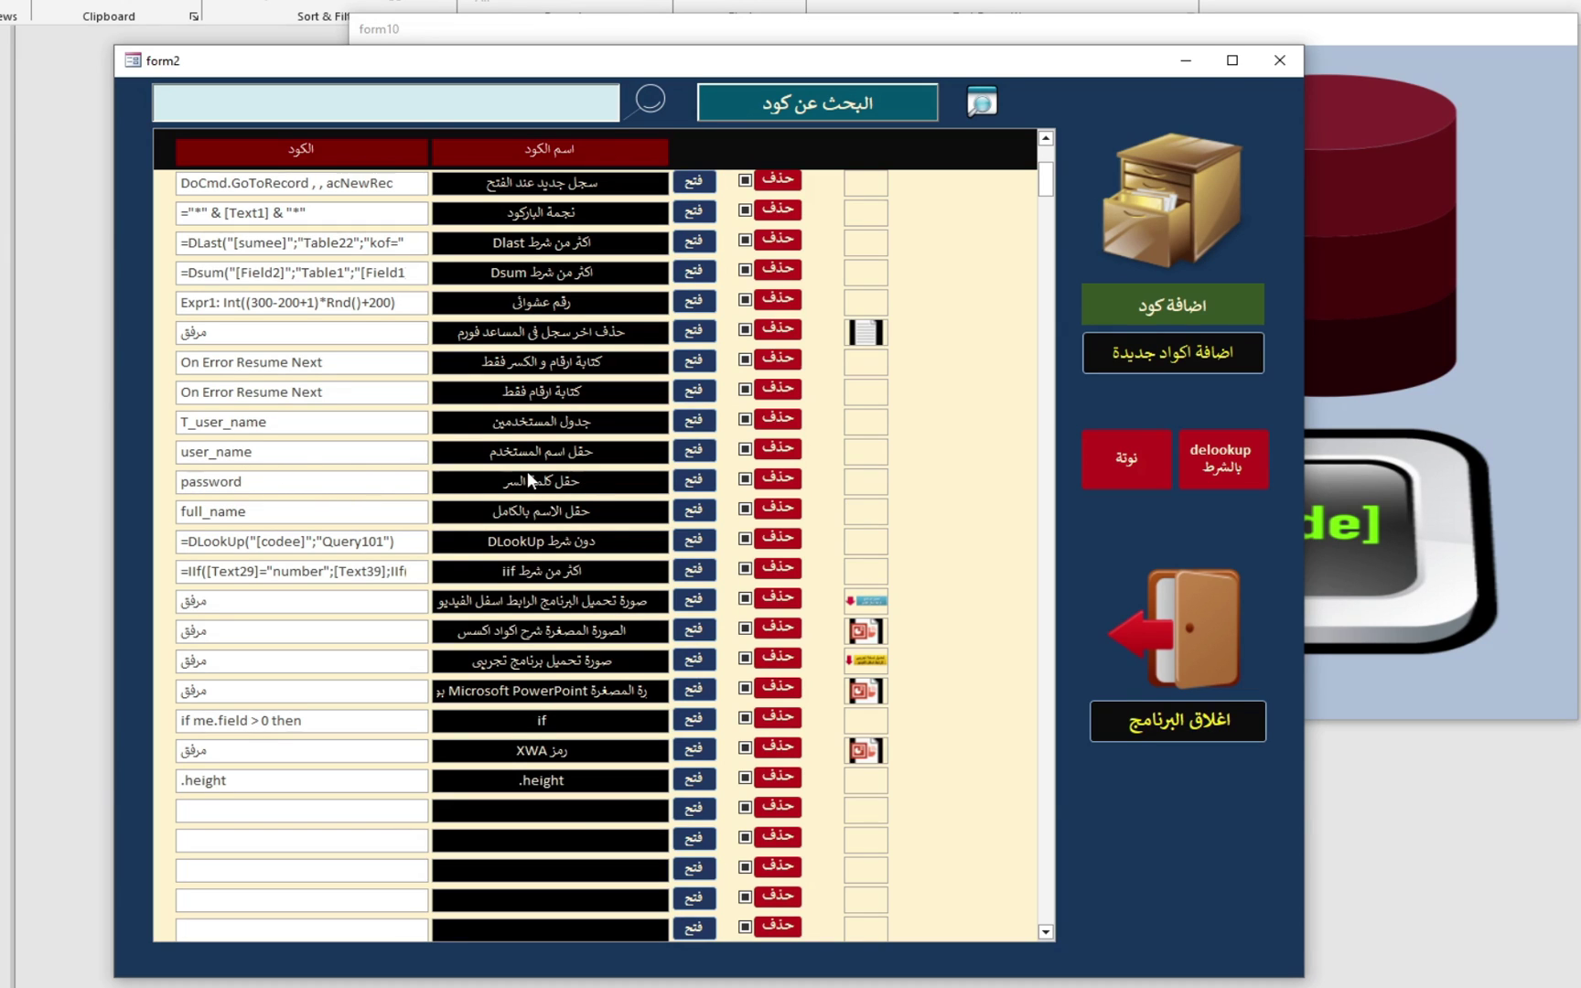
pyautogui.click(693, 452)
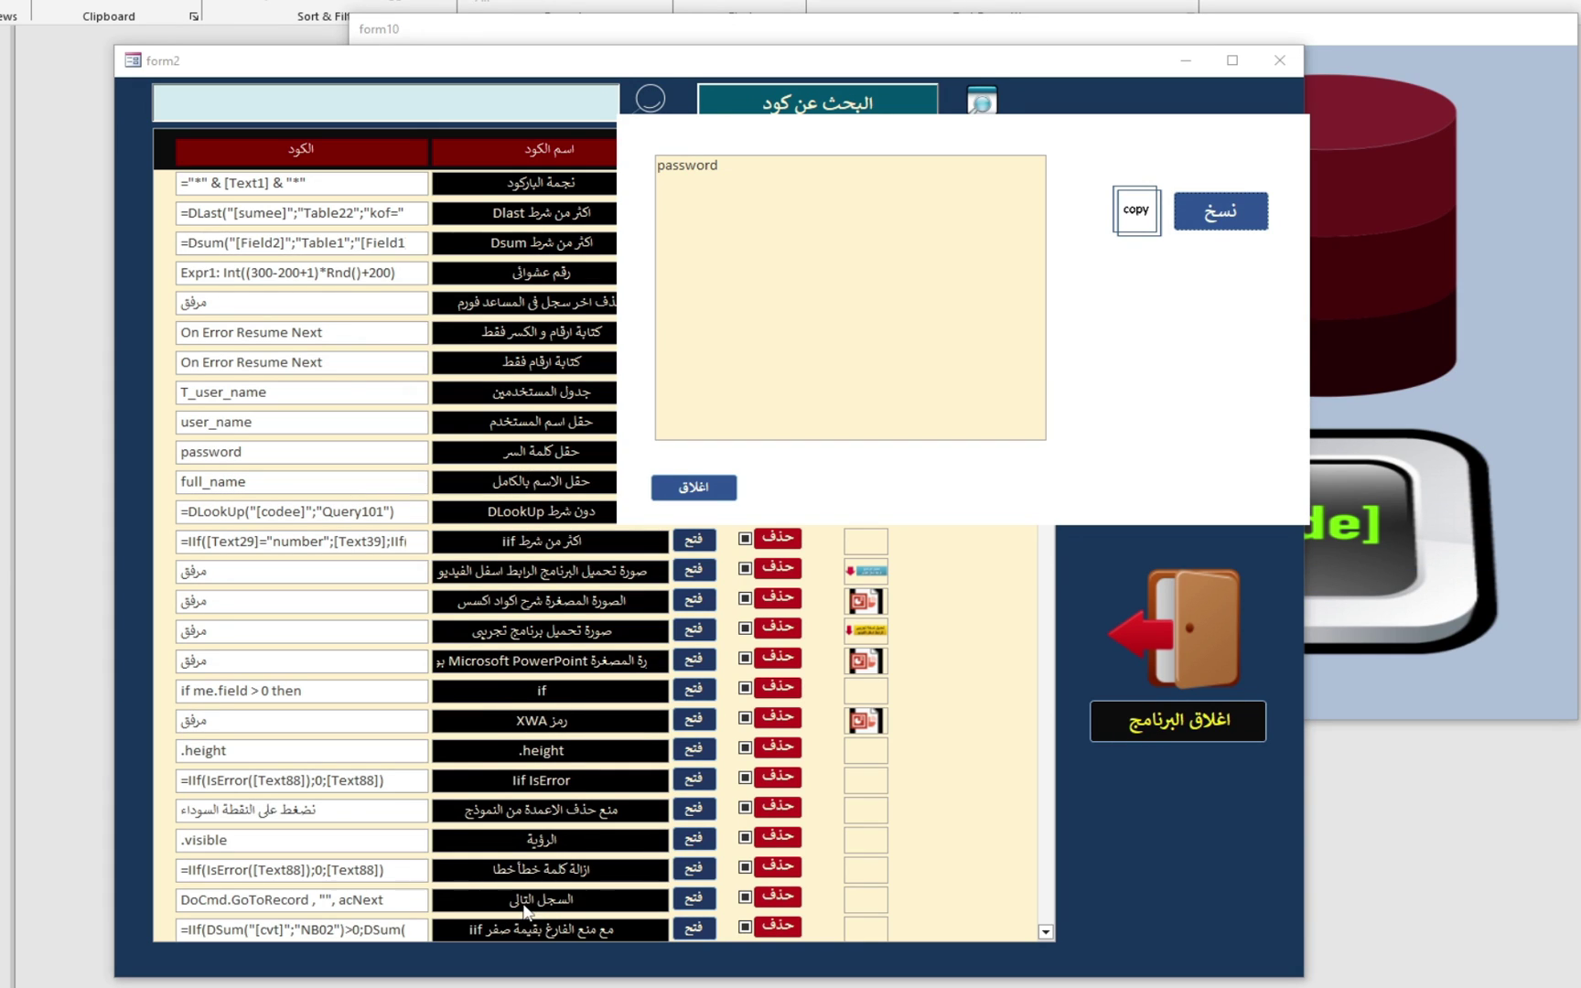
pyautogui.click(723, 489)
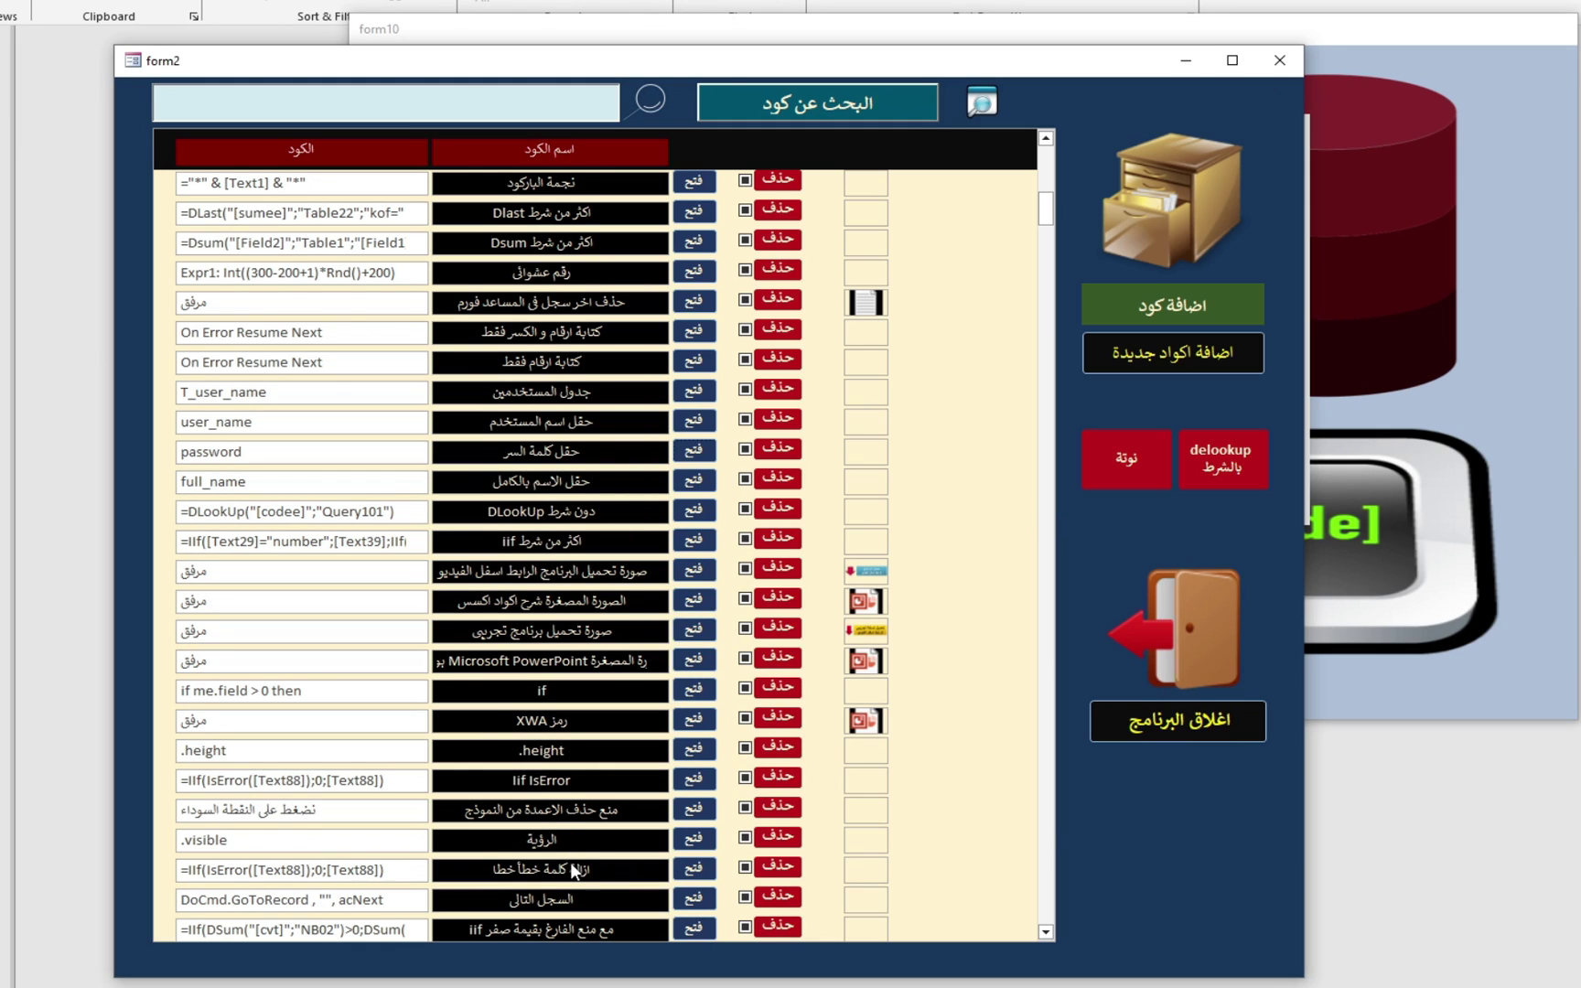
pyautogui.scroll(-1, 599, 851)
pyautogui.scroll(-1, 587, 860)
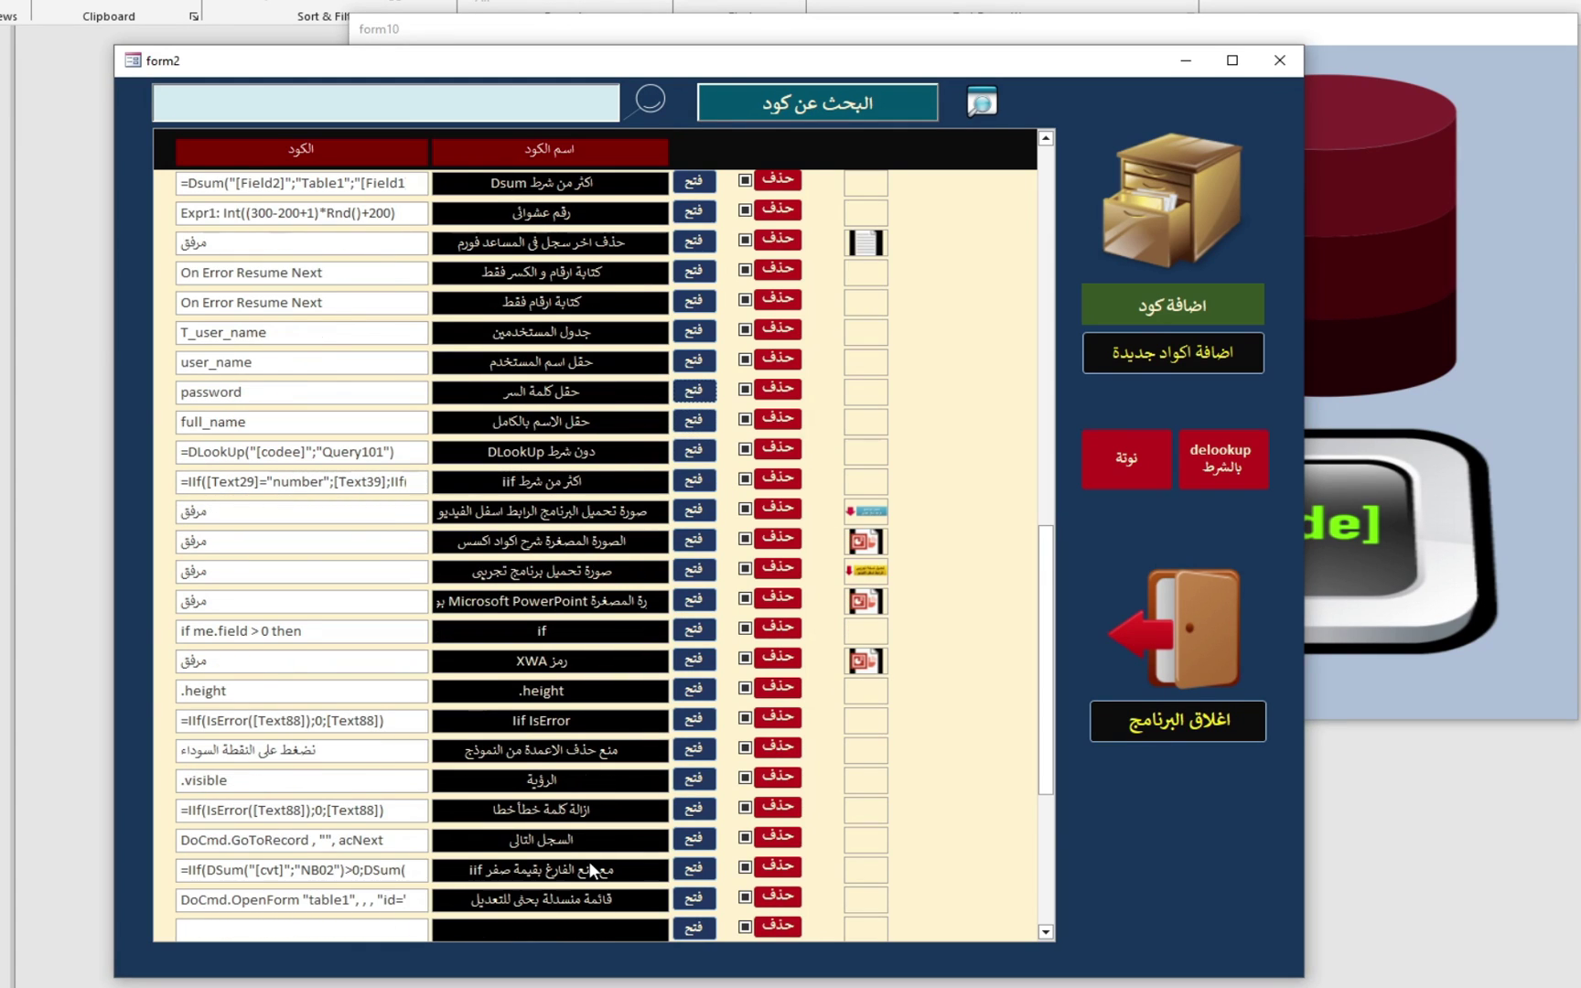
pyautogui.scroll(-1, 592, 860)
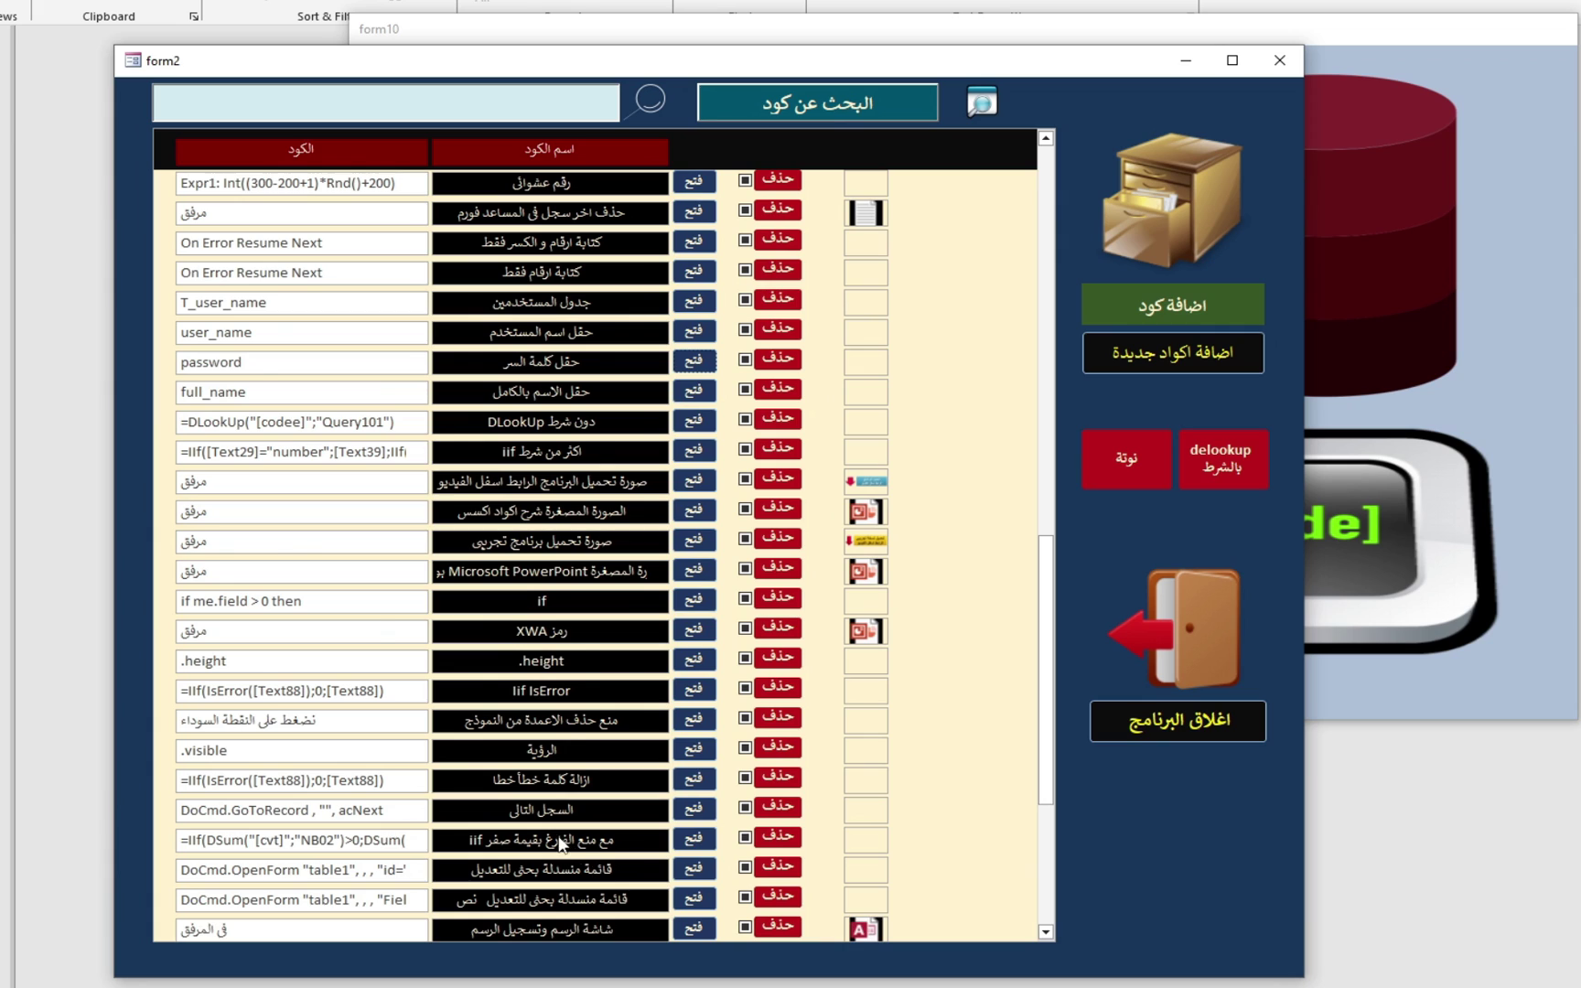
pyautogui.scroll(-2, 592, 860)
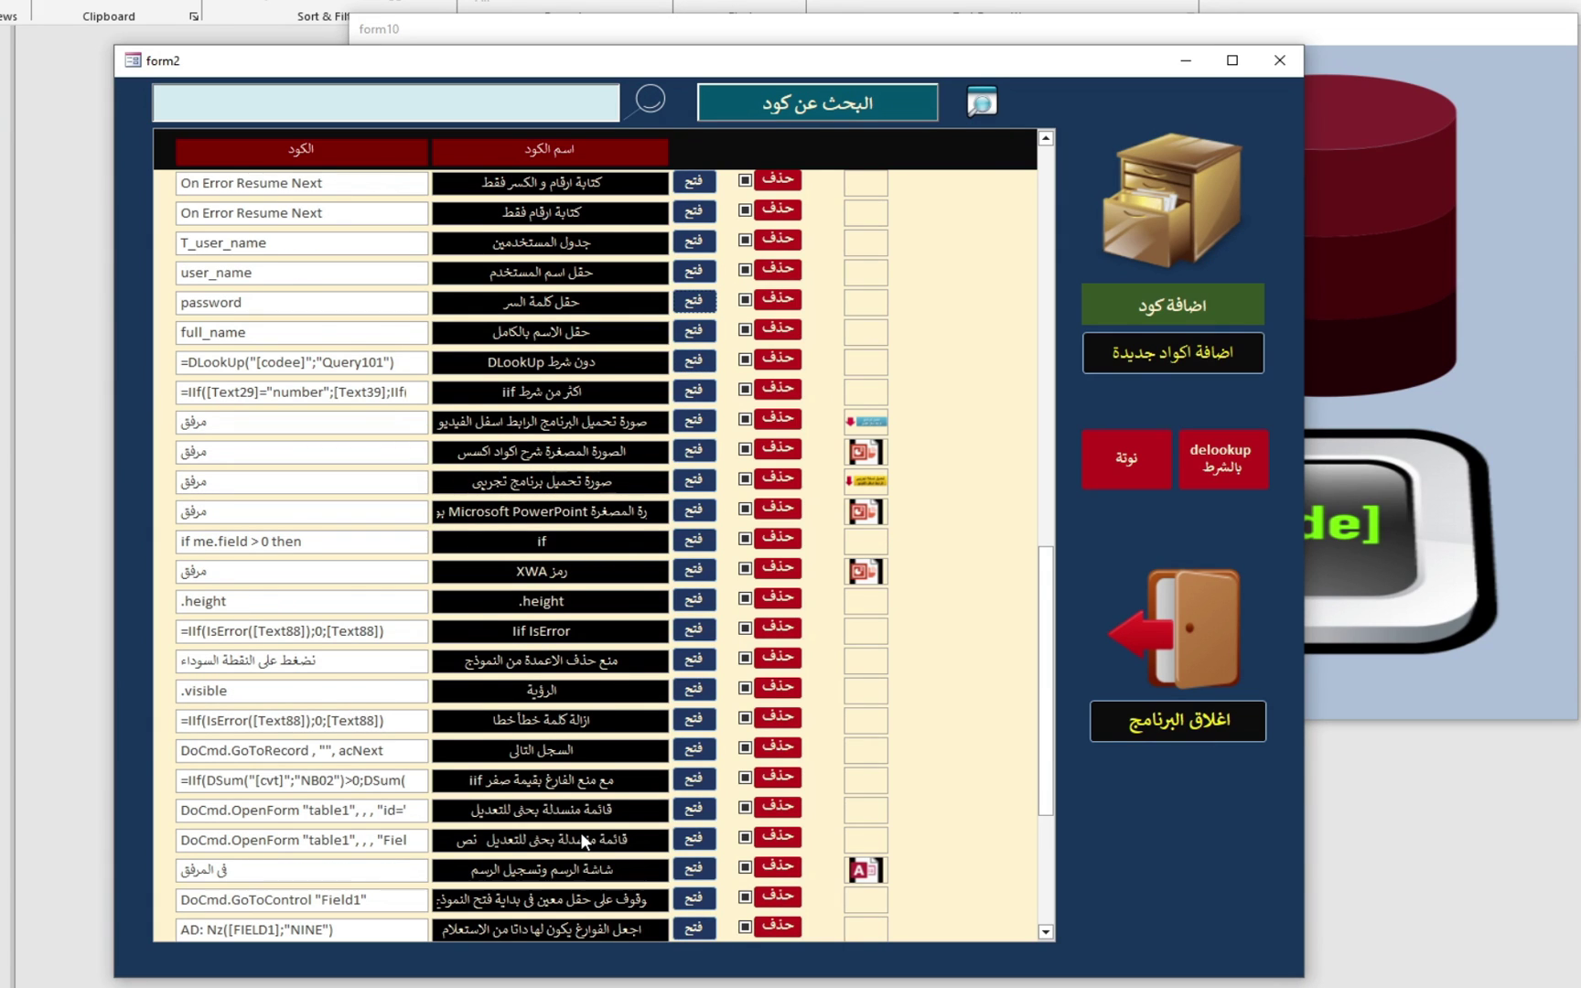
pyautogui.scroll(-1, 584, 835)
pyautogui.scroll(-6, 606, 867)
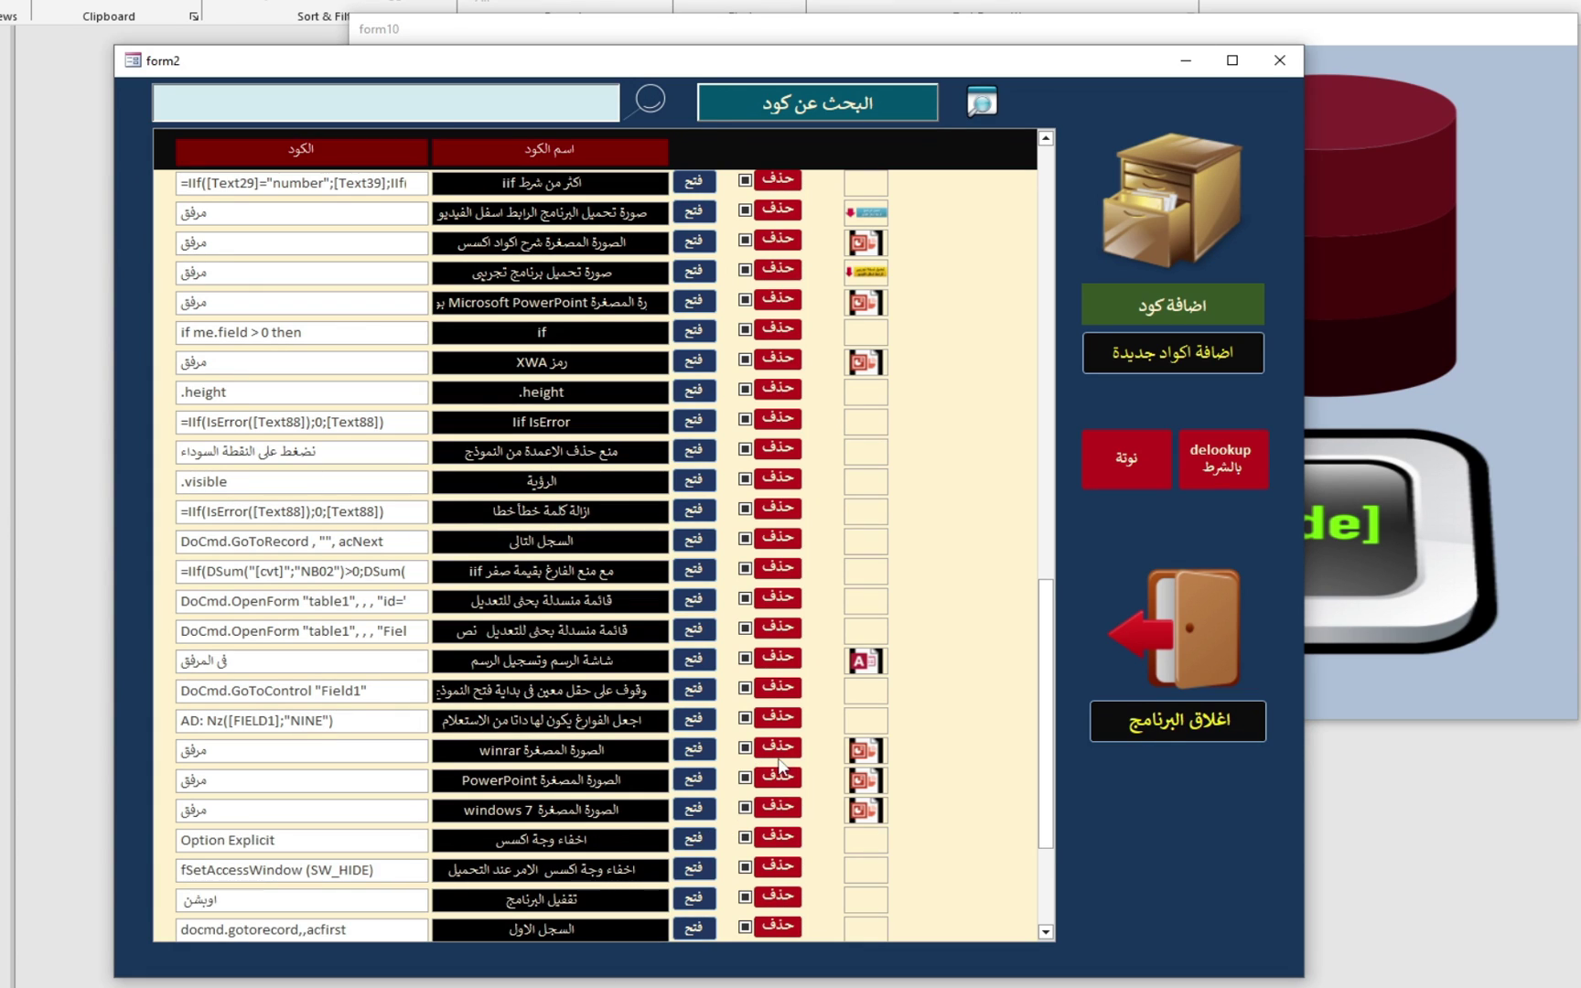
pyautogui.scroll(-3, 773, 777)
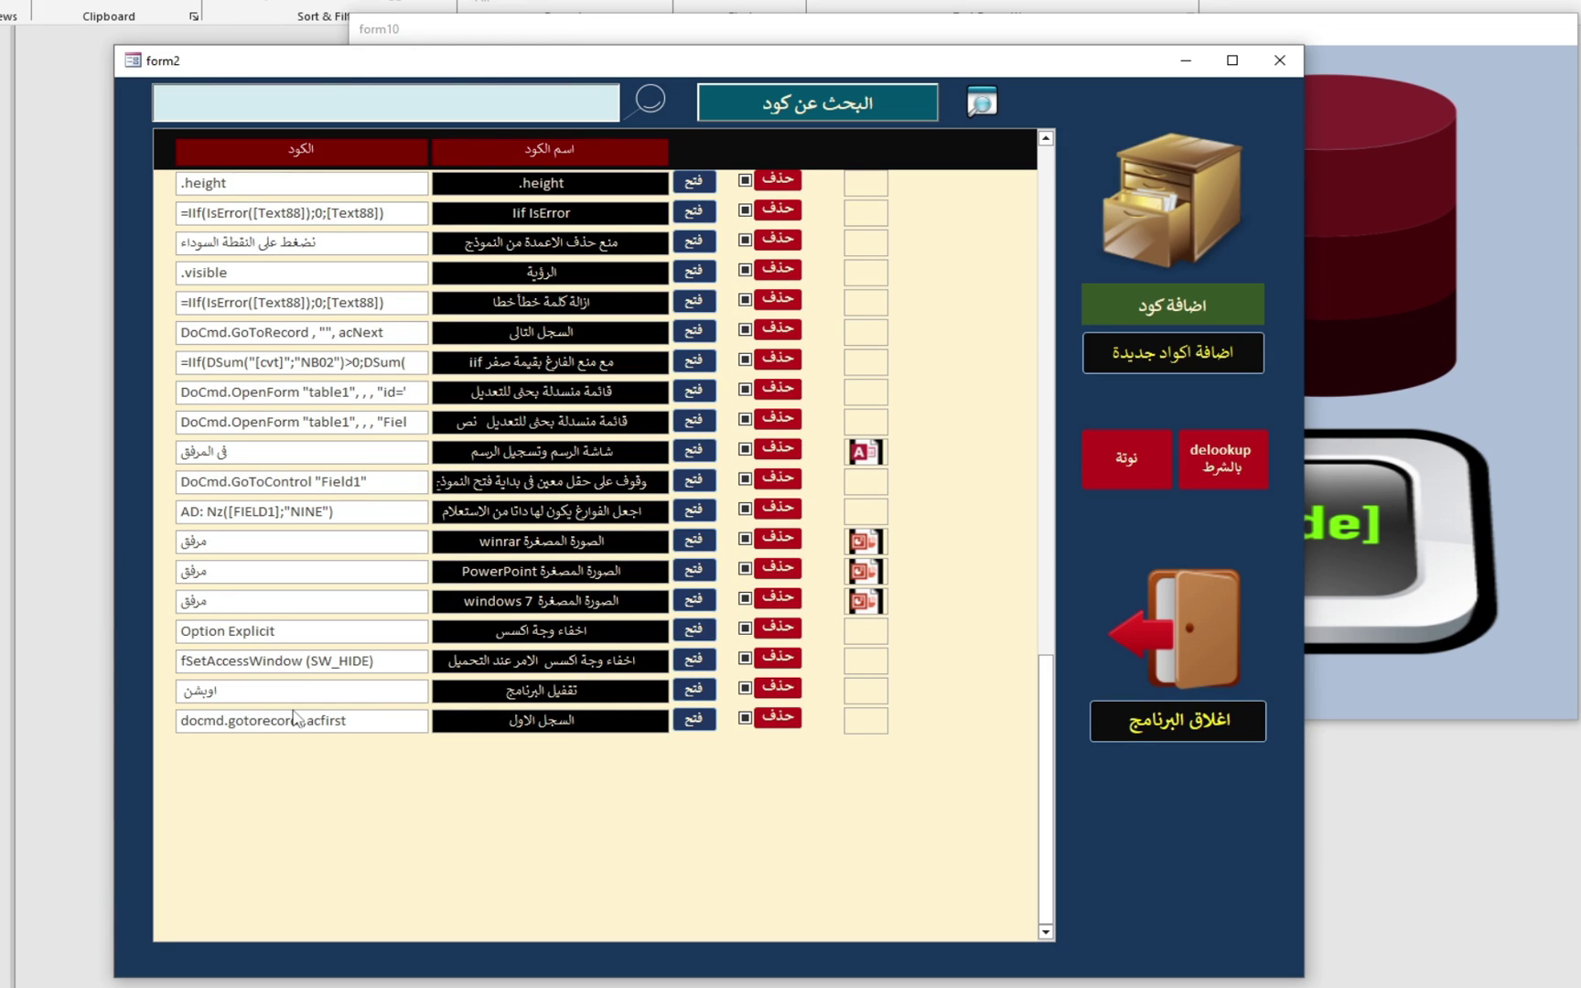
# View the last row's docmd.gotorecord,,acfirst code, then attempt deleting it without ticking its checkbox
pyautogui.click(693, 721)
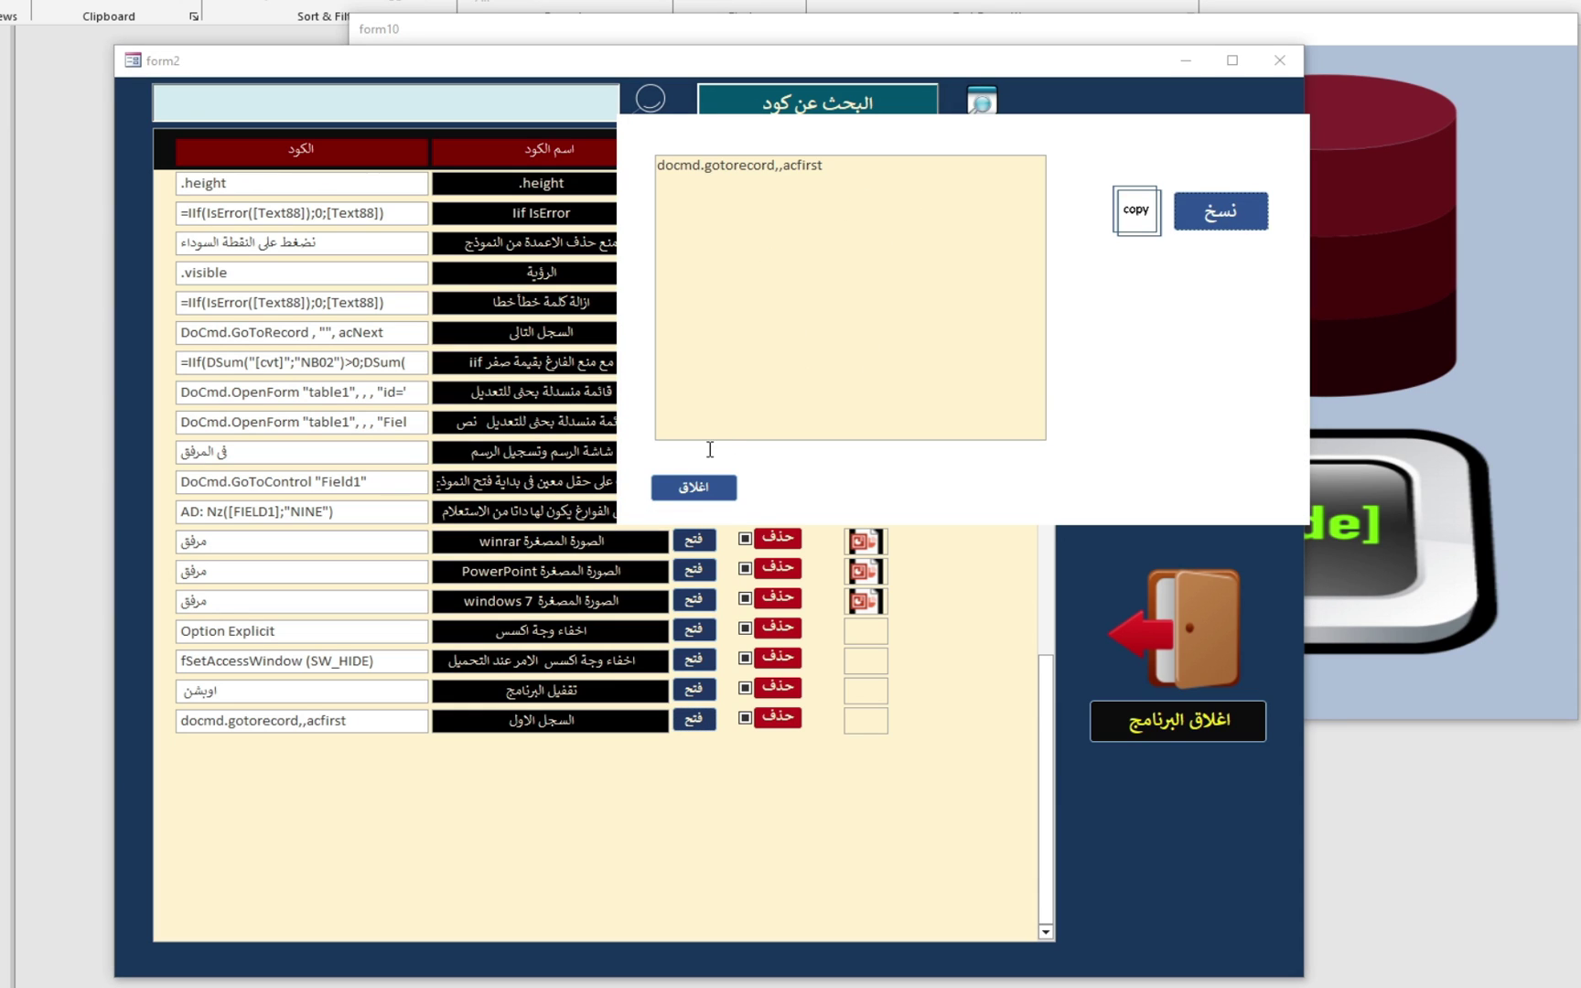
pyautogui.click(704, 494)
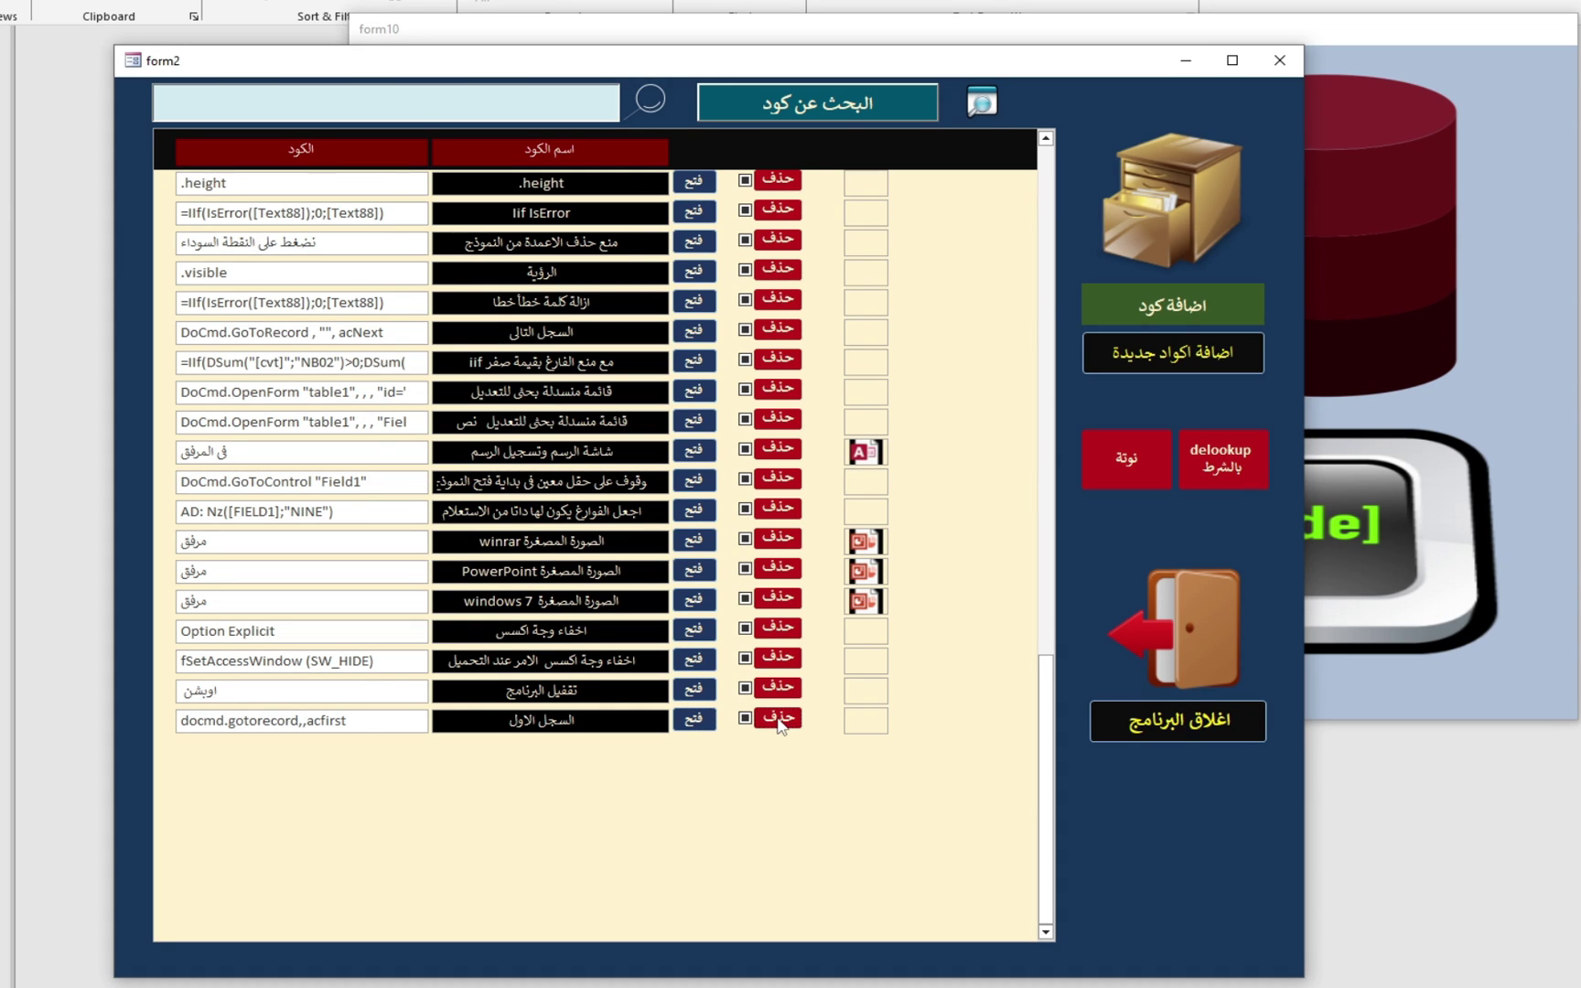
pyautogui.click(779, 721)
# Tick the last row's delete checkbox and delete the السجل الاول record
pyautogui.click(747, 719)
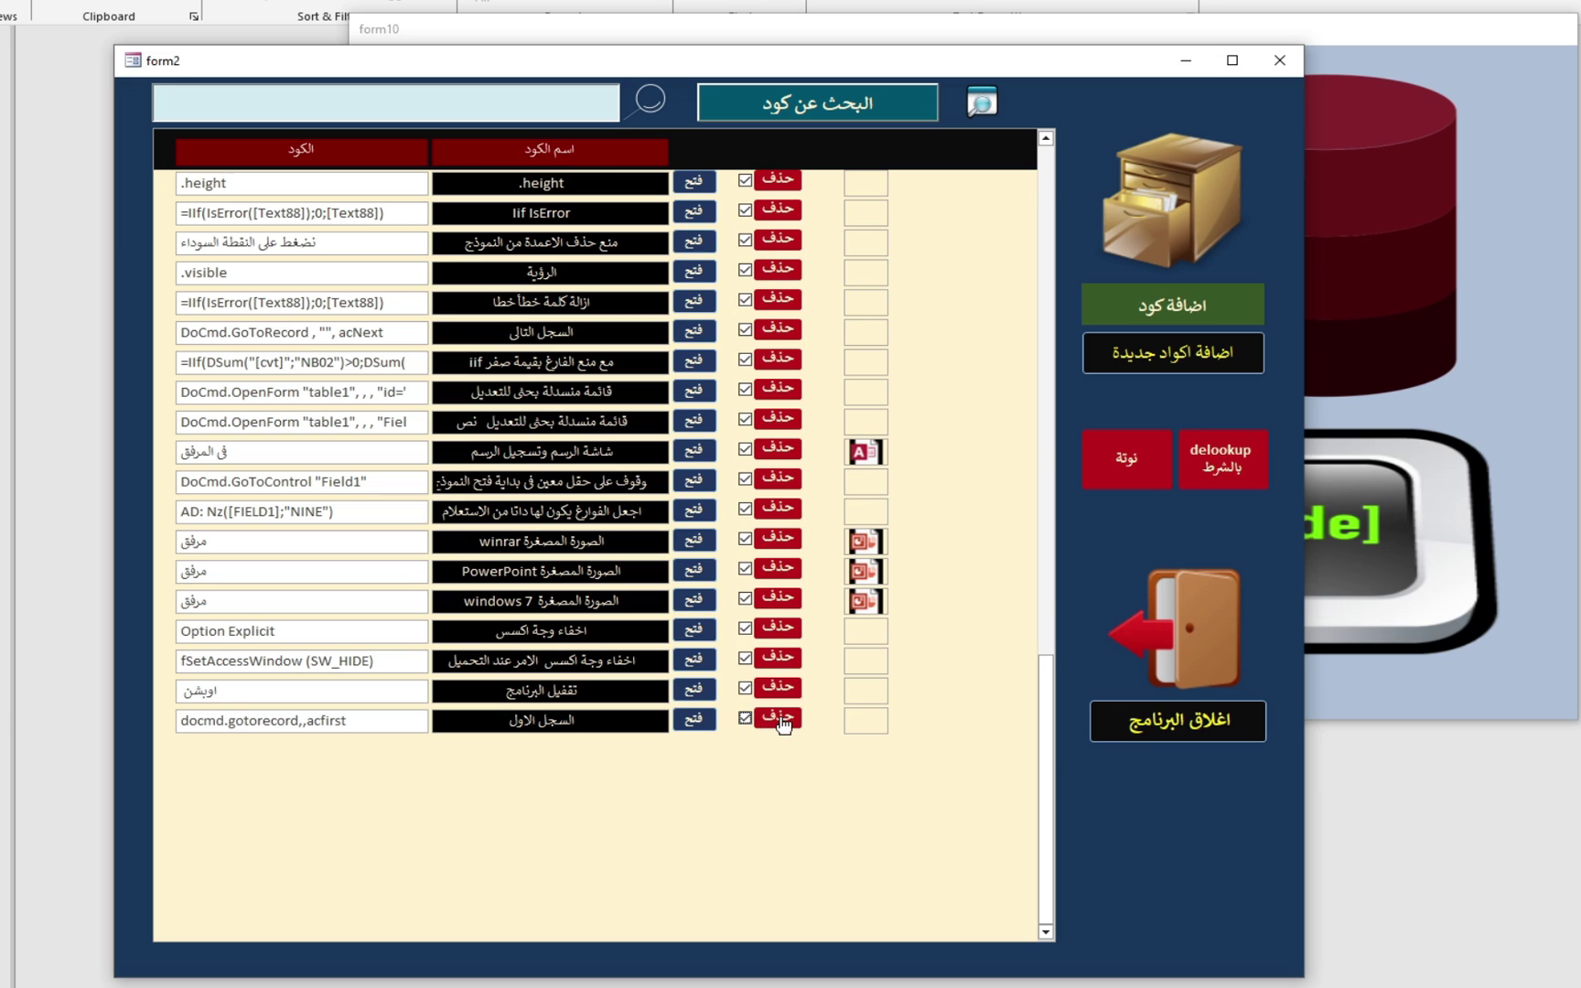
pyautogui.click(747, 719)
pyautogui.click(746, 719)
pyautogui.click(746, 719)
pyautogui.click(780, 719)
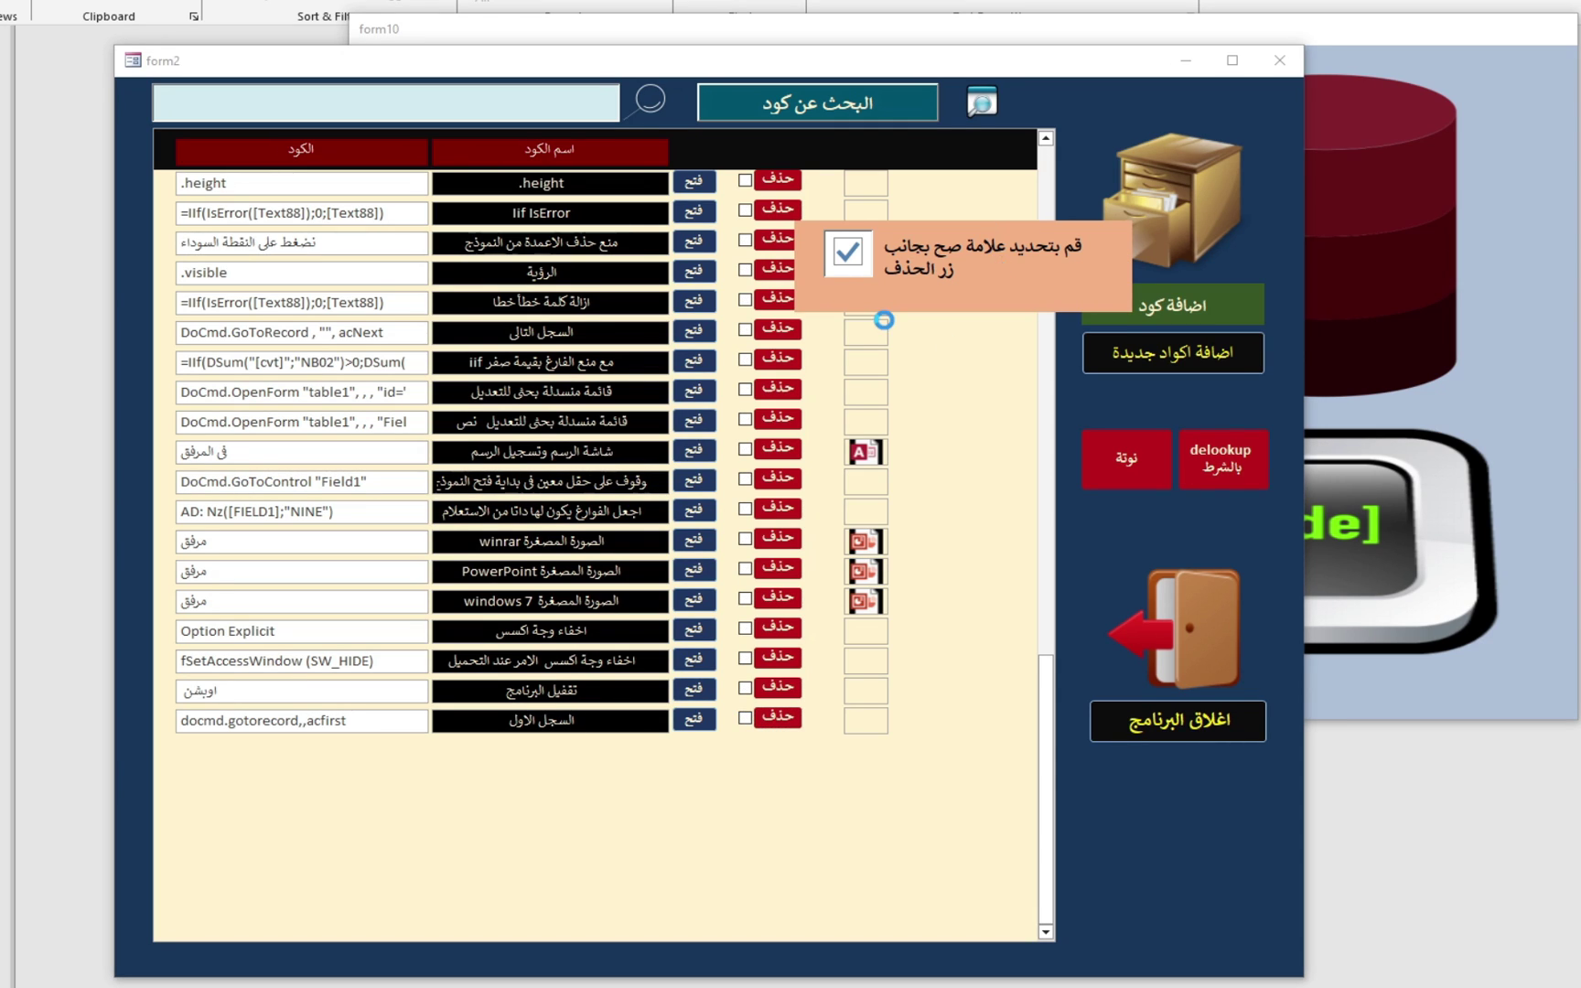
pyautogui.click(746, 720)
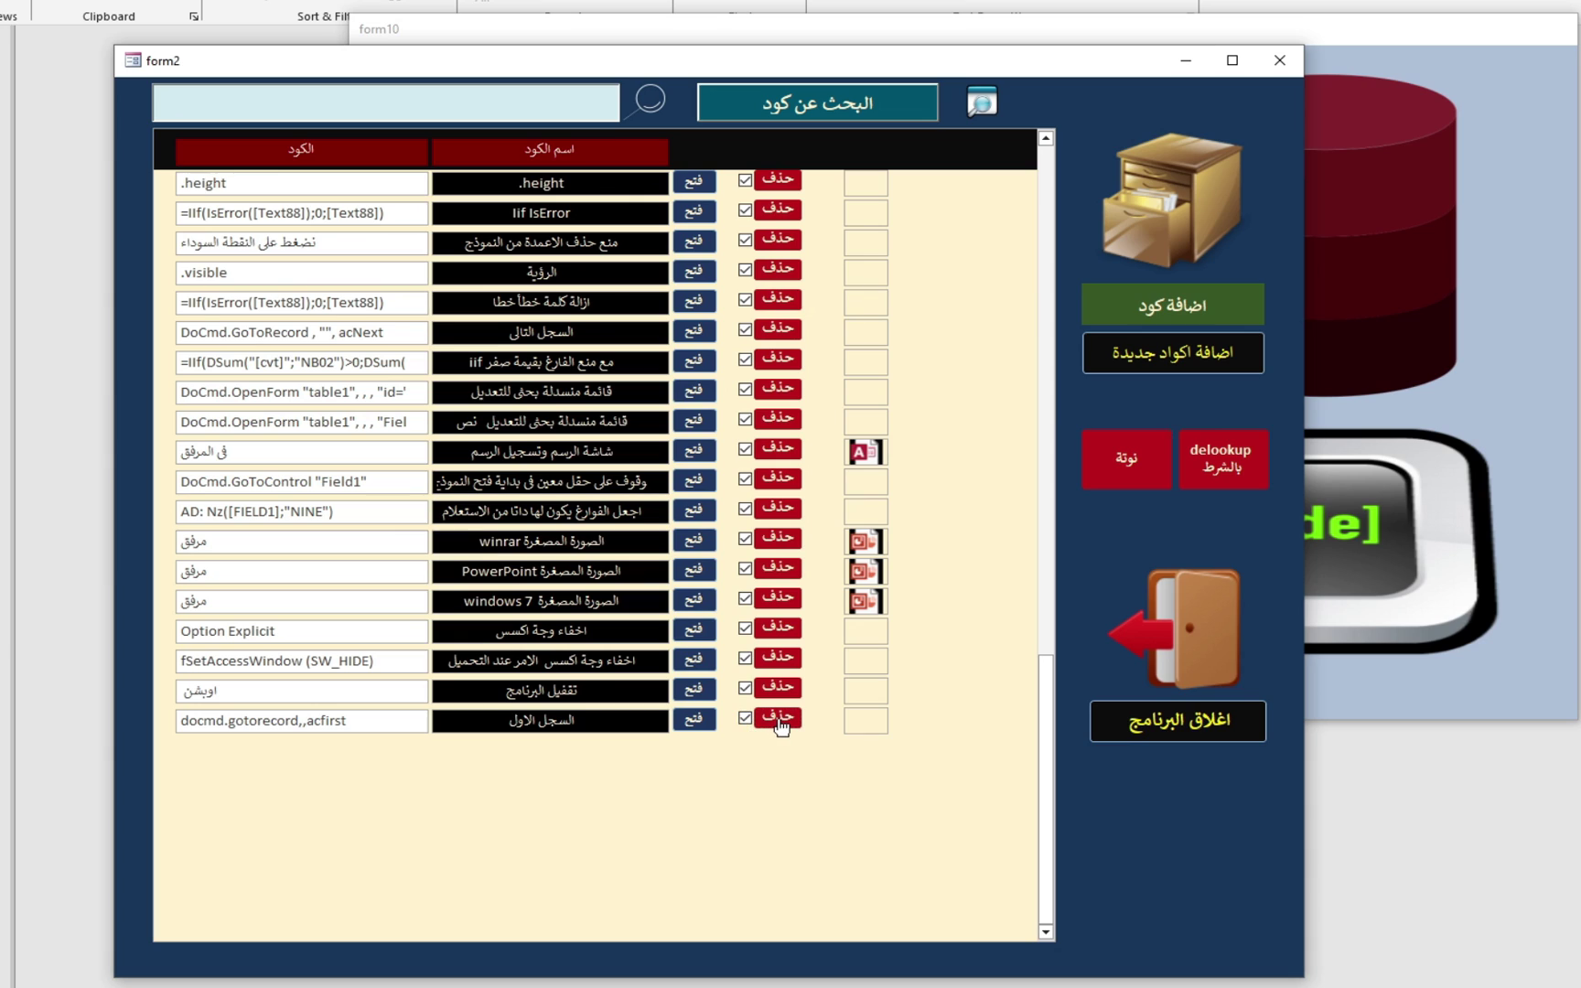
pyautogui.click(778, 720)
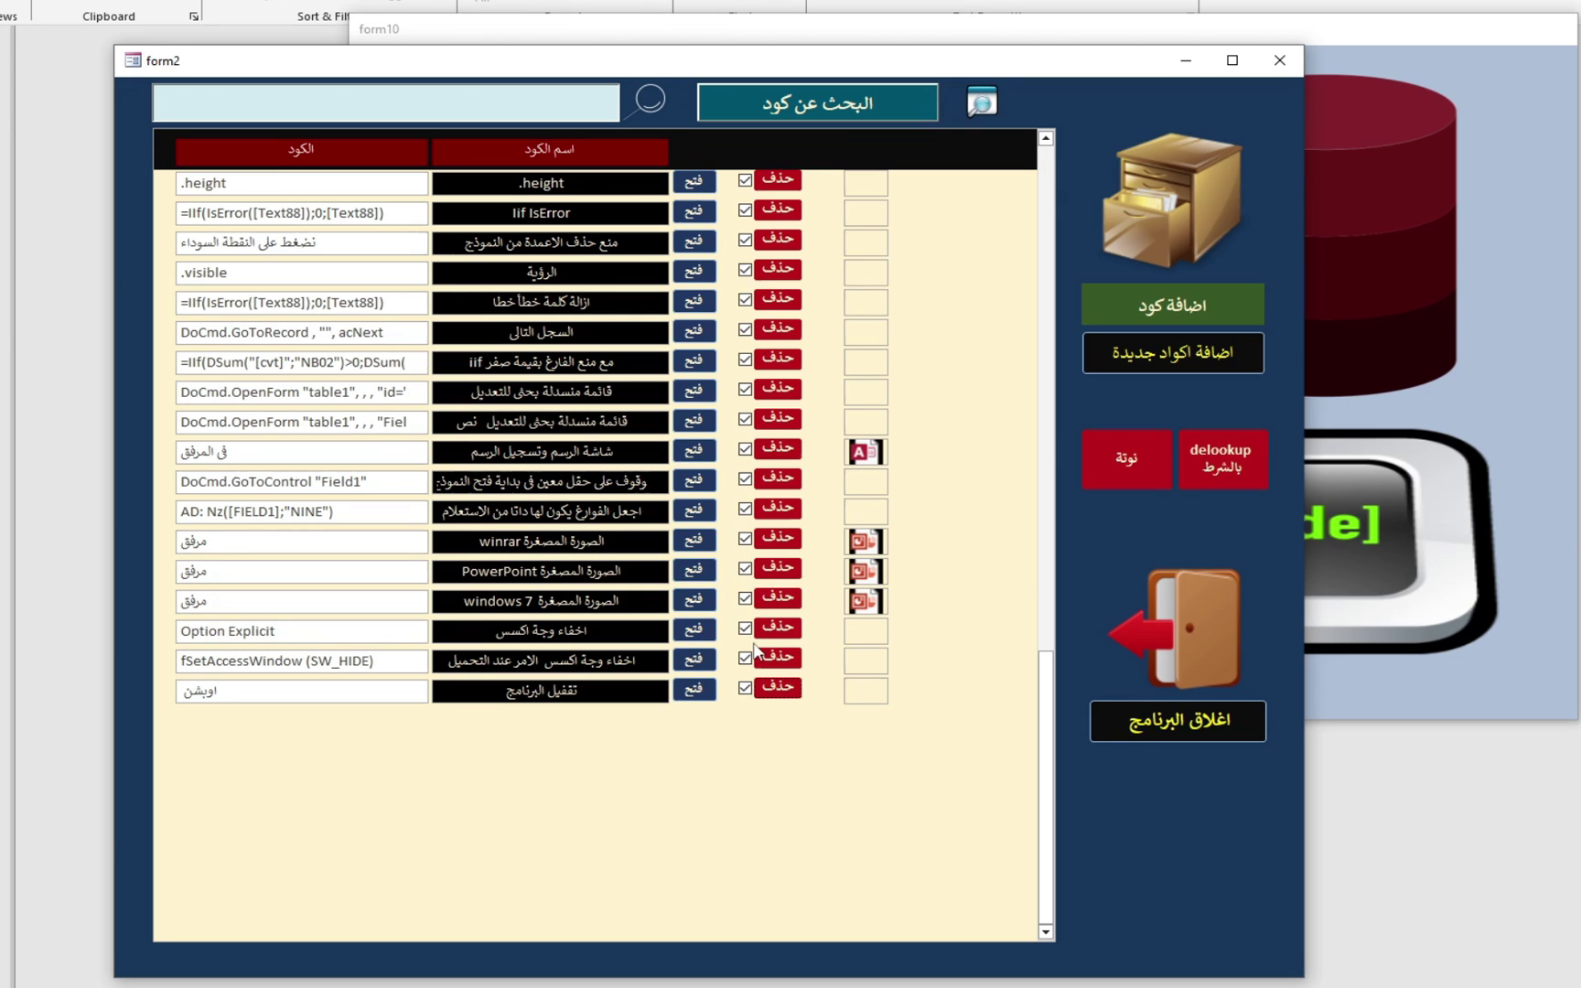
pyautogui.click(870, 546)
pyautogui.click(948, 502)
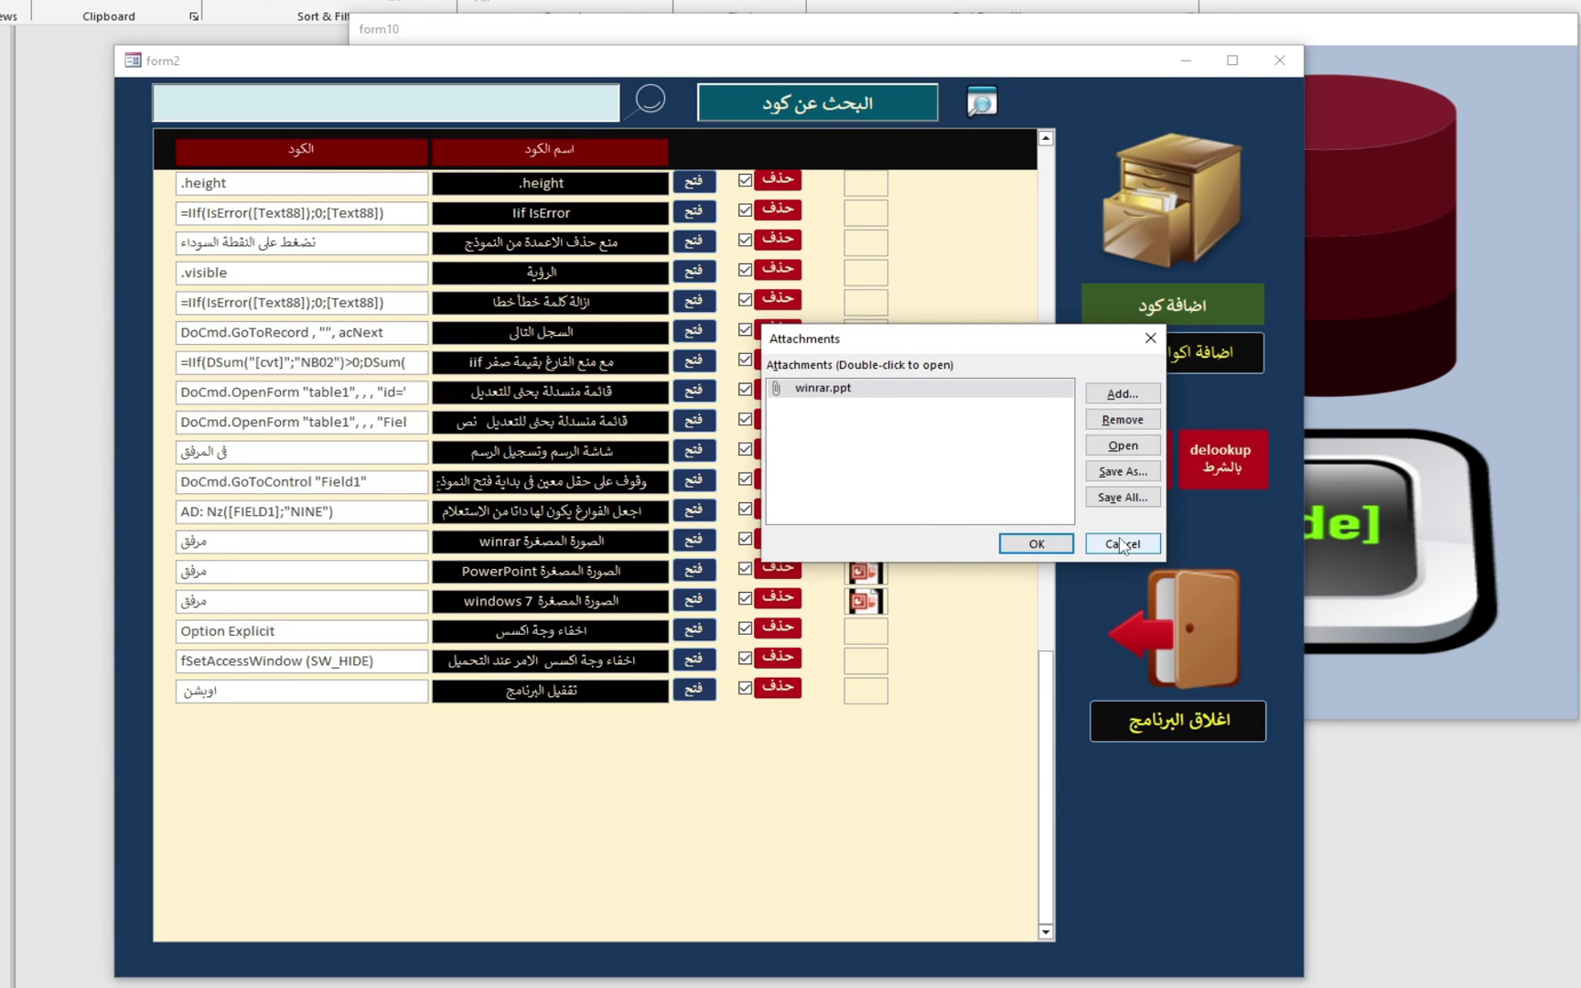
pyautogui.click(1121, 544)
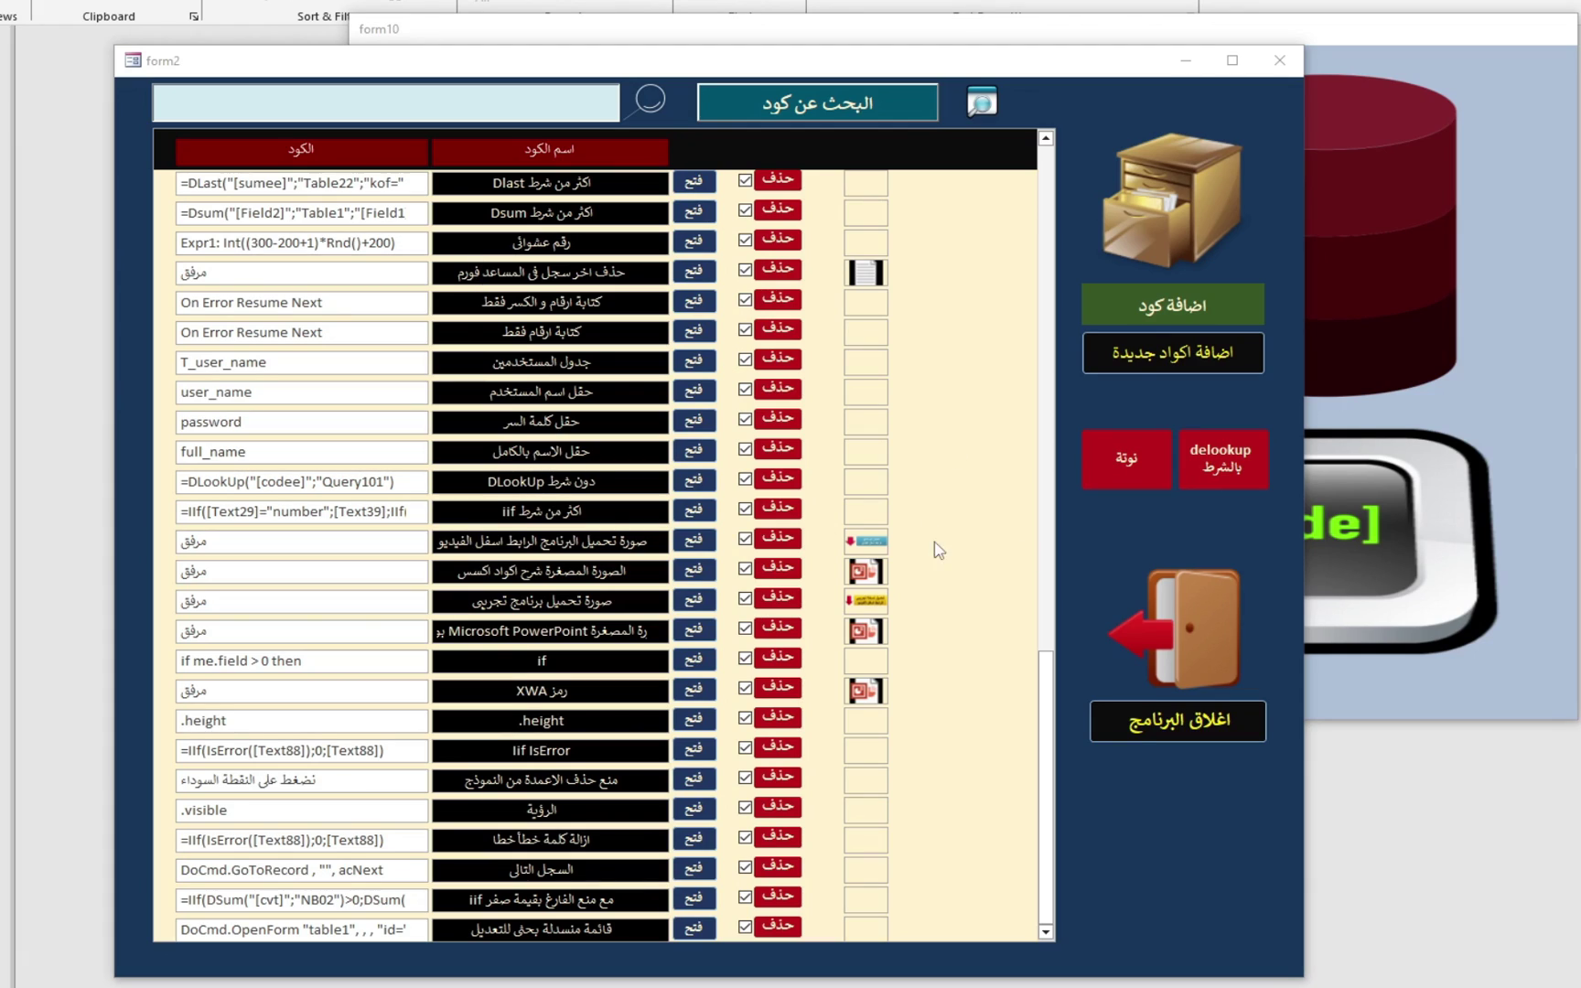
pyautogui.scroll(7, 656, 403)
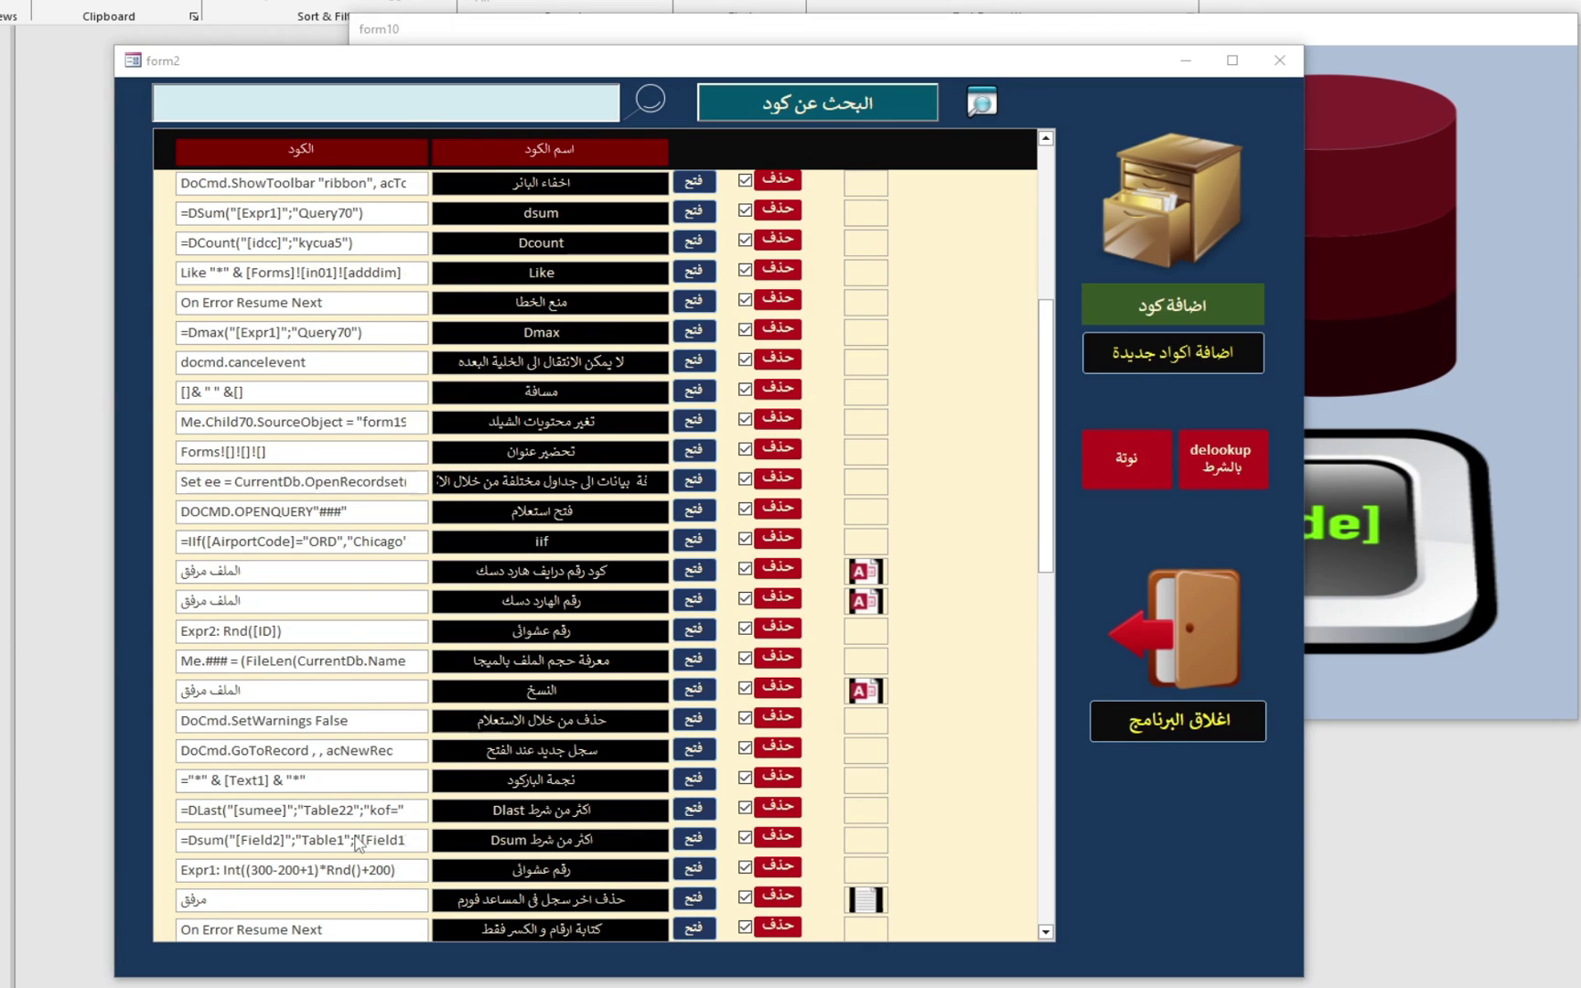
pyautogui.scroll(-1, 363, 851)
pyautogui.scroll(-2, 366, 851)
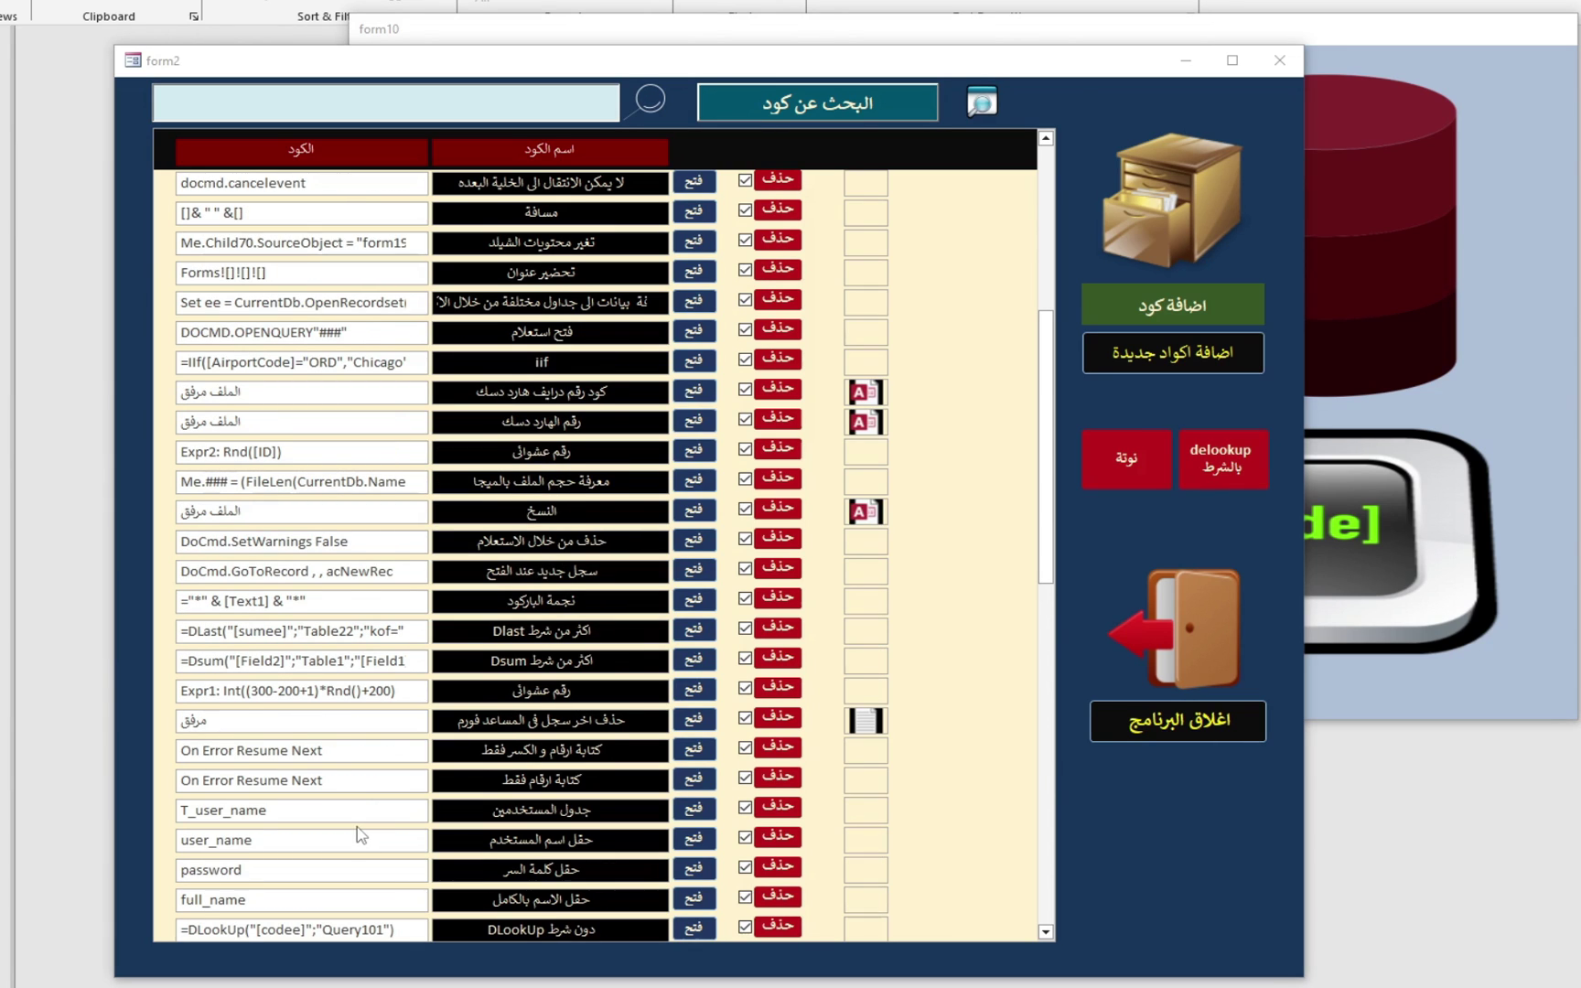
pyautogui.scroll(-1, 329, 841)
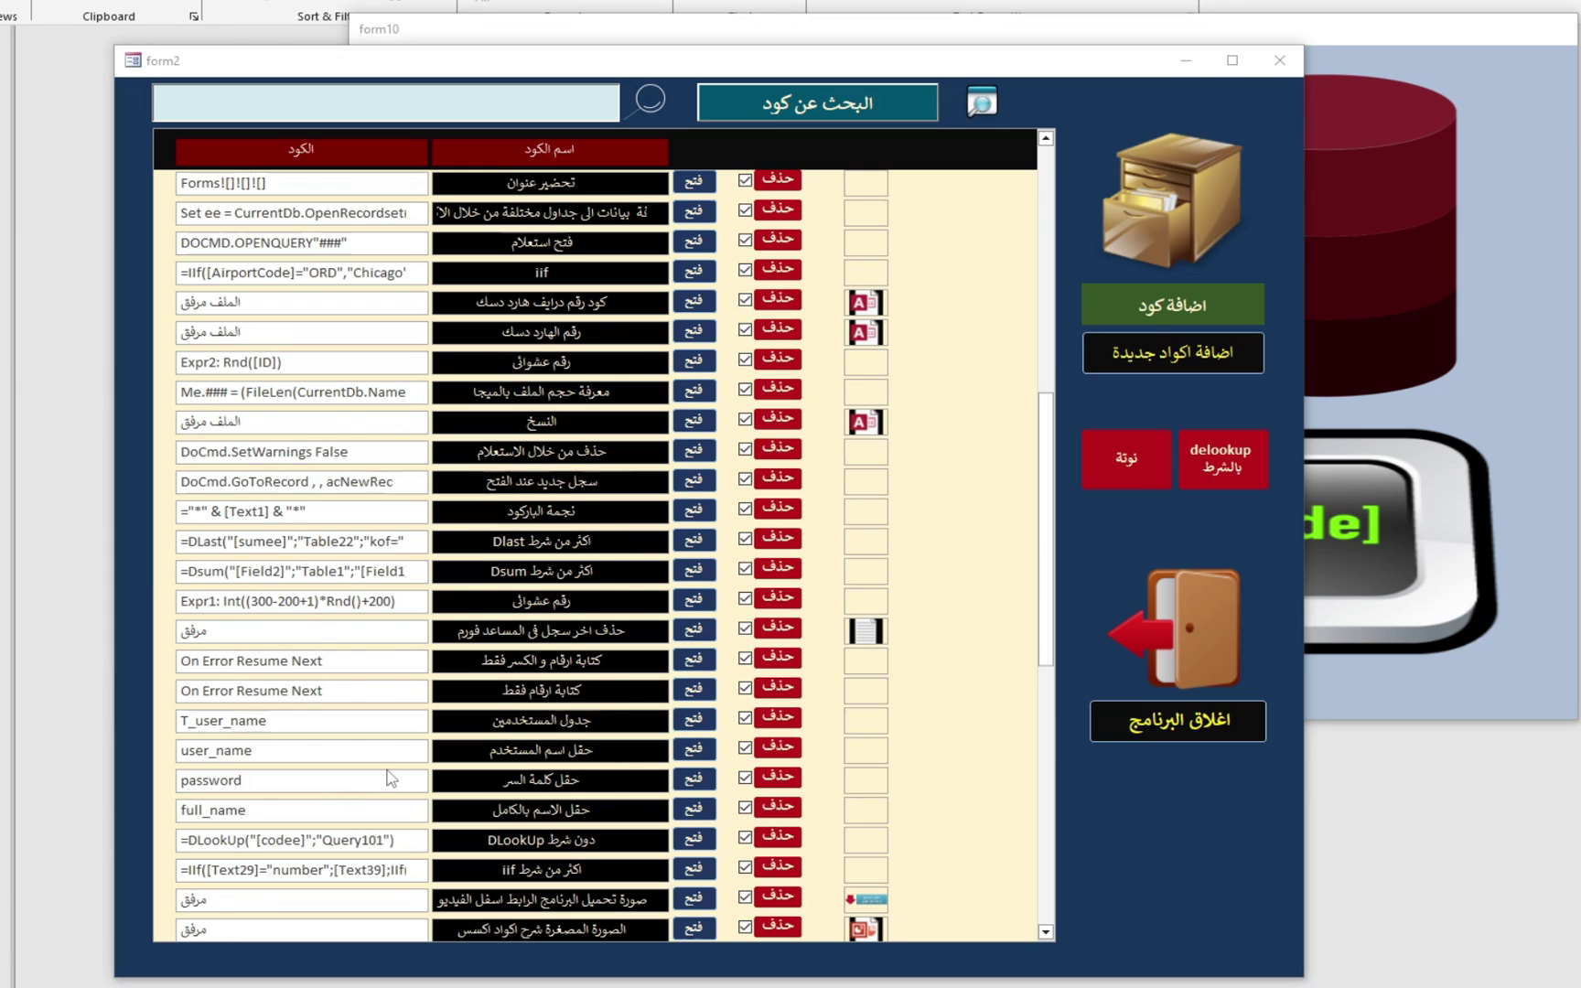
pyautogui.scroll(2, 343, 791)
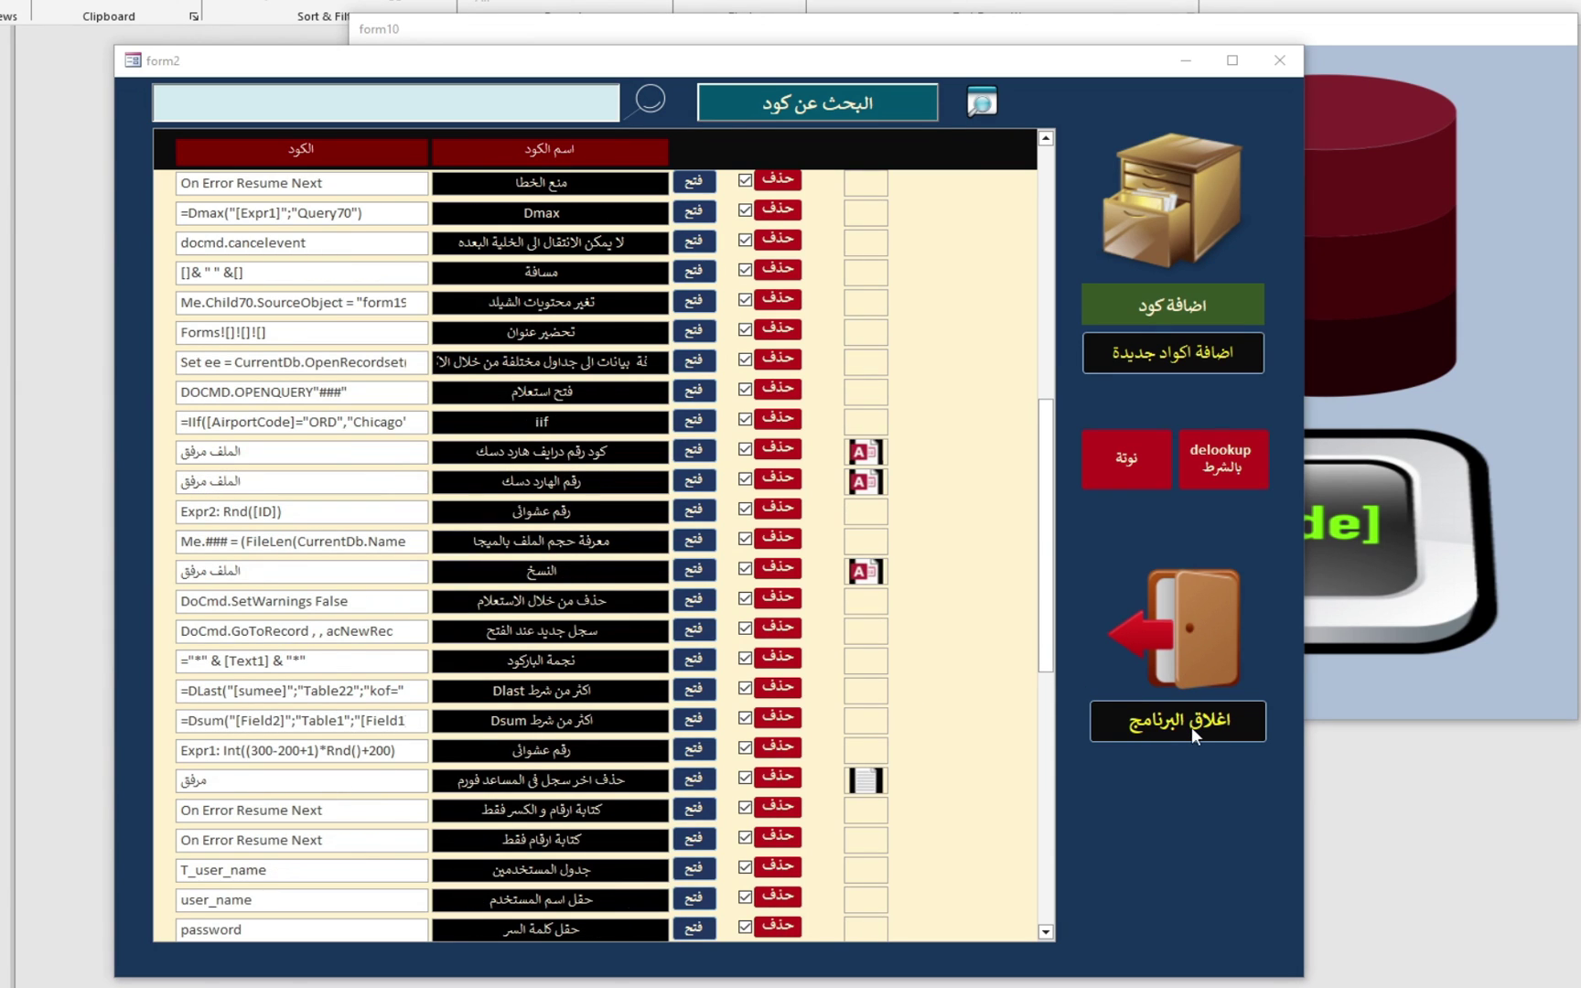
pyautogui.scroll(1, 1194, 724)
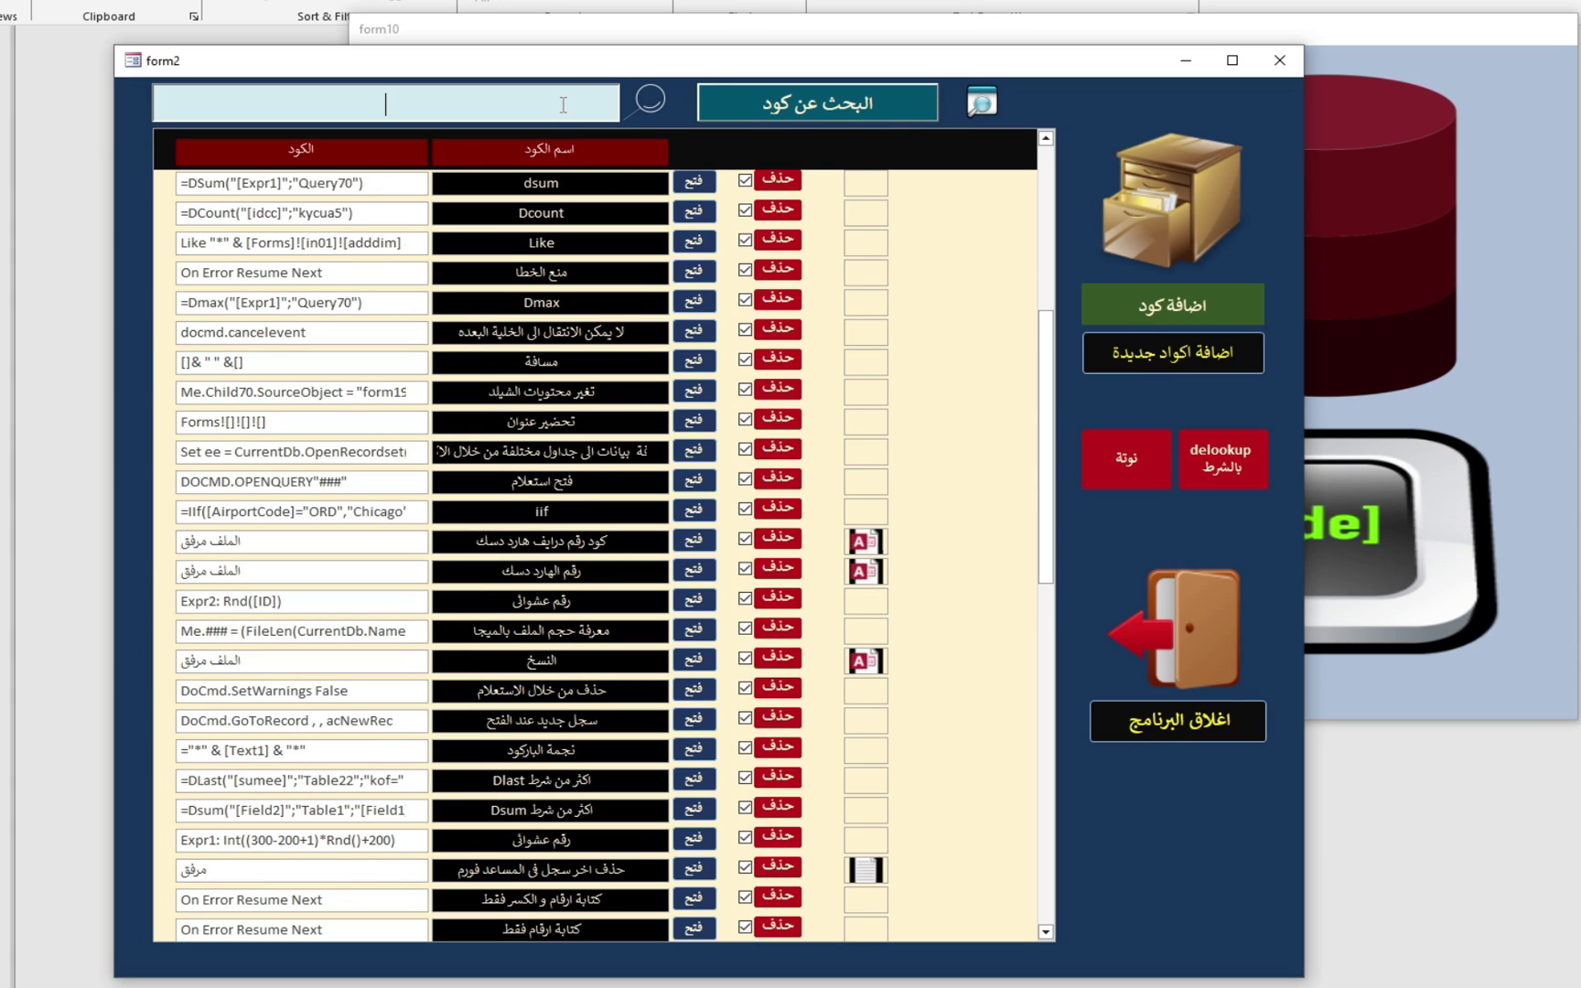
# Replace the search term with 'd', leaving DSum, DCount, Like and On Error Resume Next
pyautogui.write('ي')
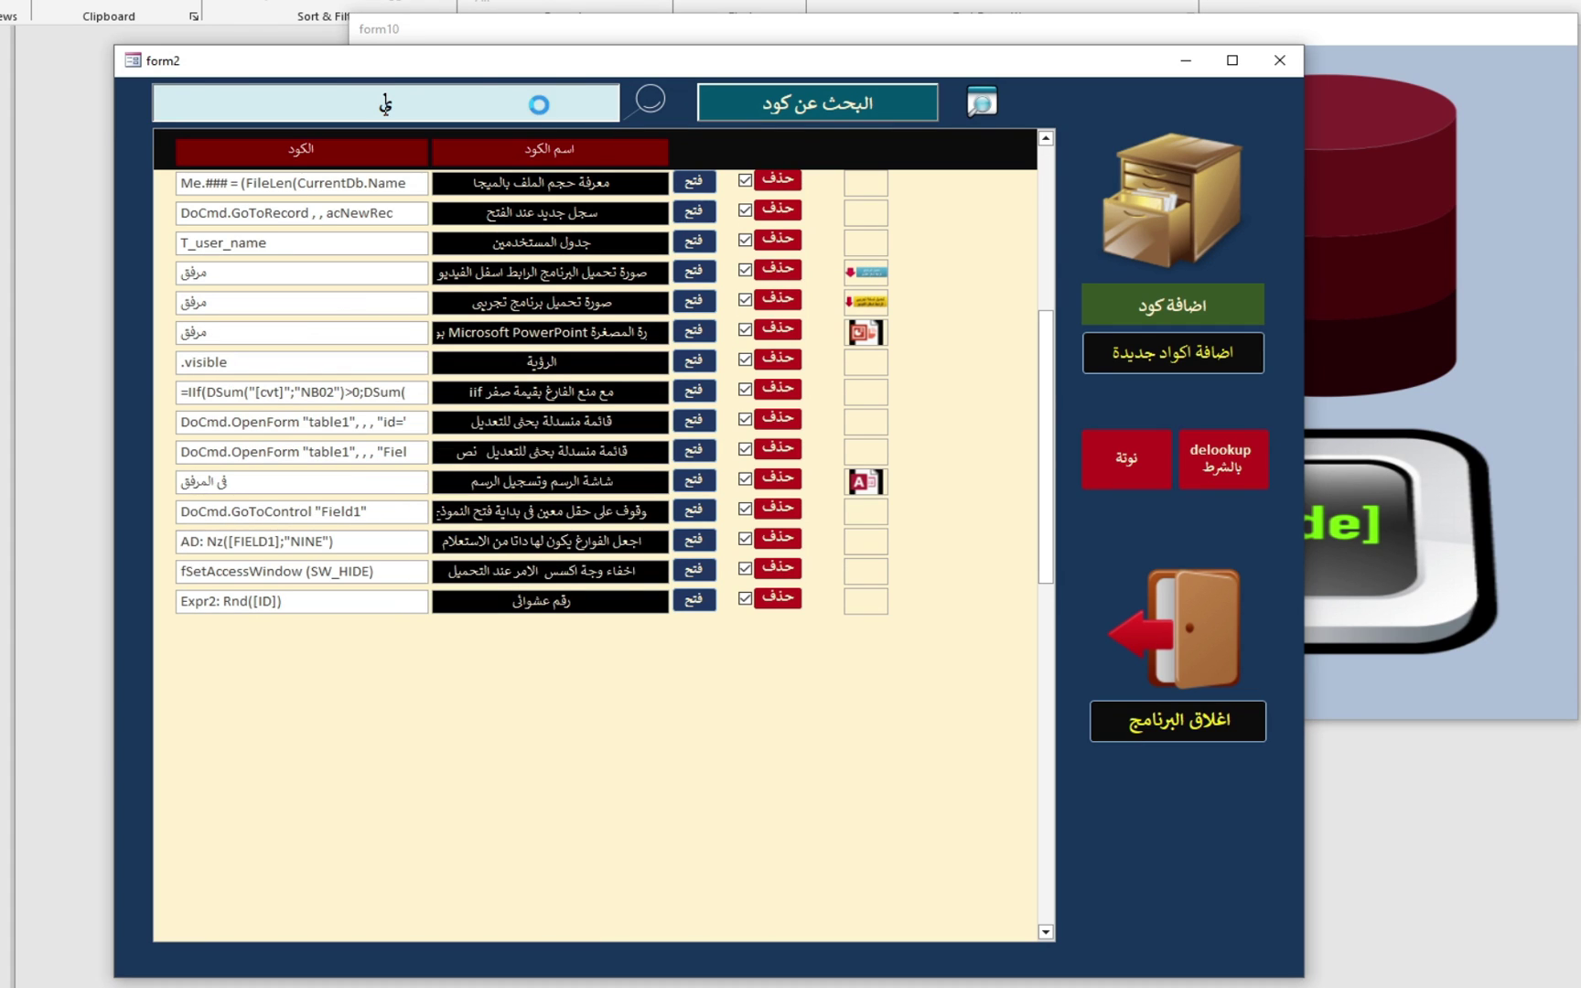
pyautogui.press('BackSpace')
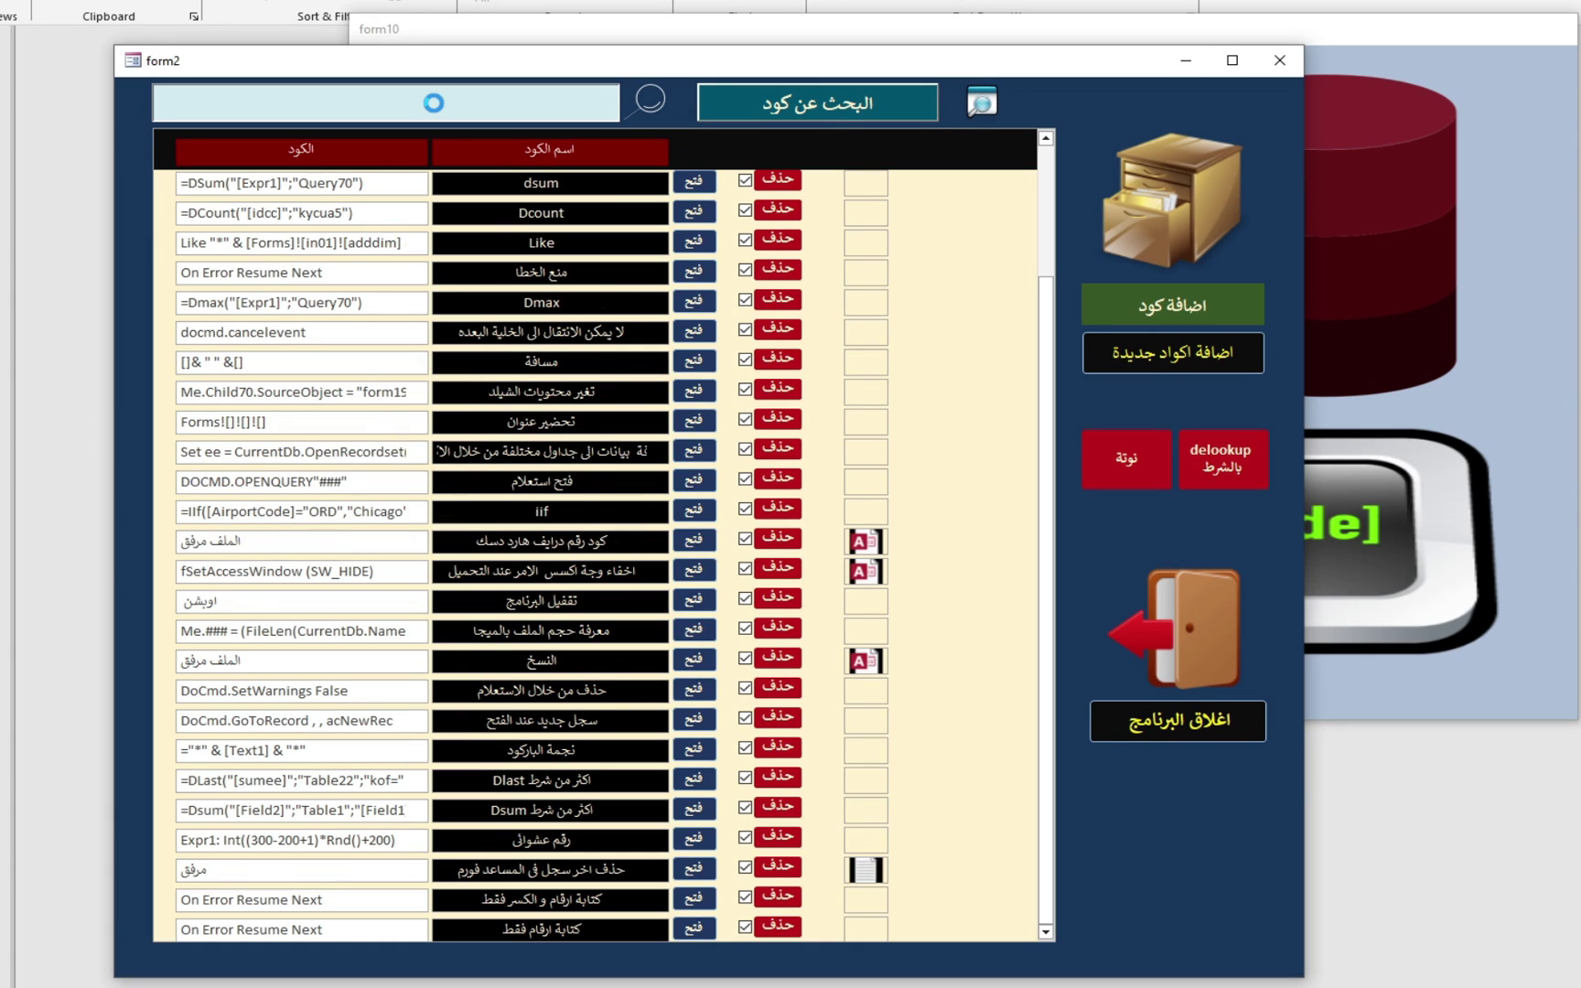
pyautogui.write('d')
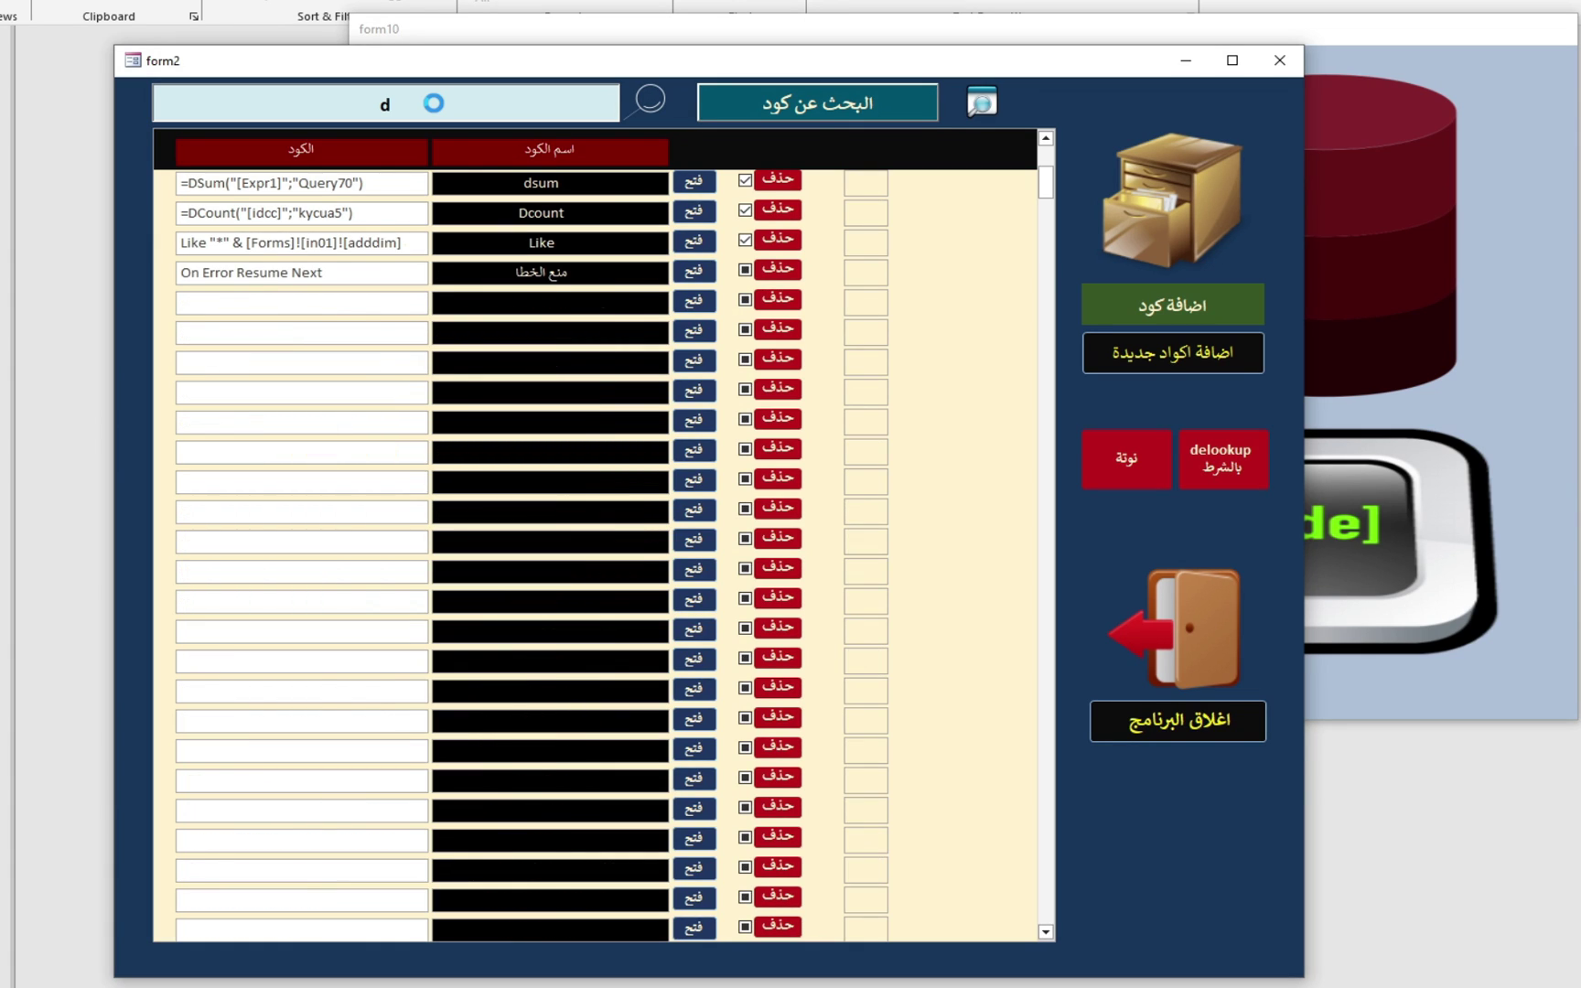